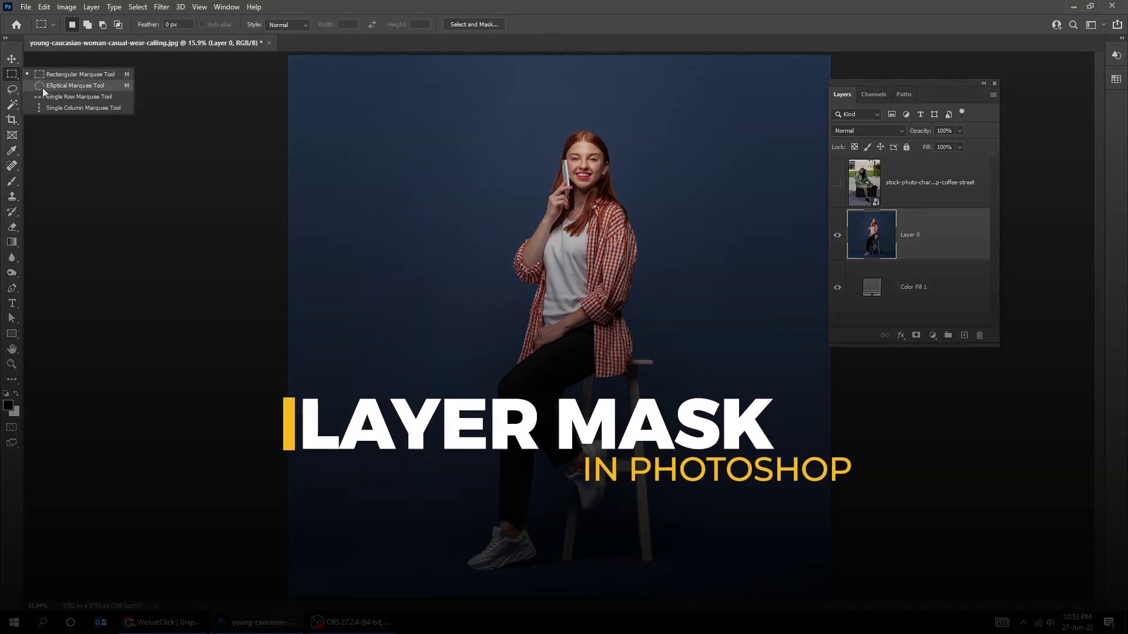
Step: Mask Layer 0 to a circle around the woman's head and place it near the canvas top
drag(494, 120, 702, 294)
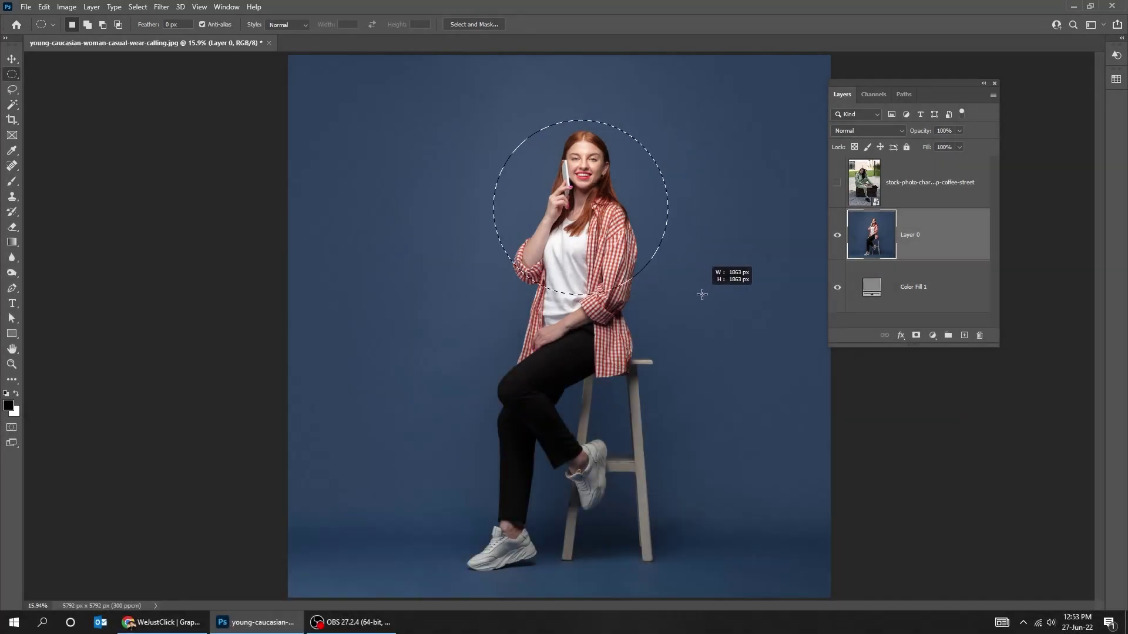
click(915, 335)
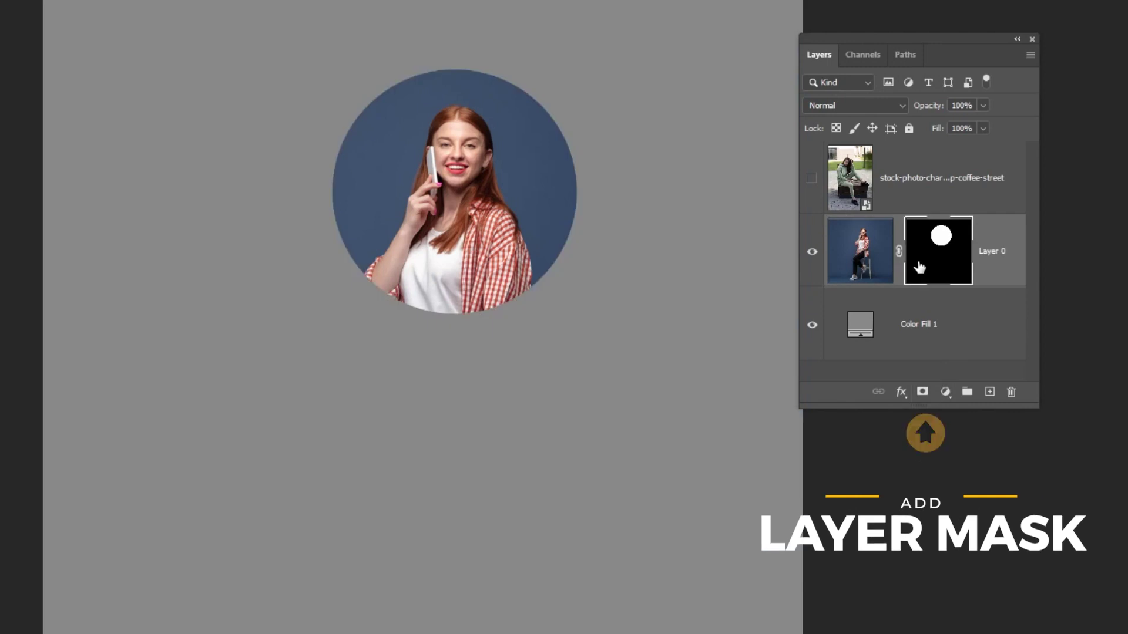
key(v)
drag(439, 252, 404, 385)
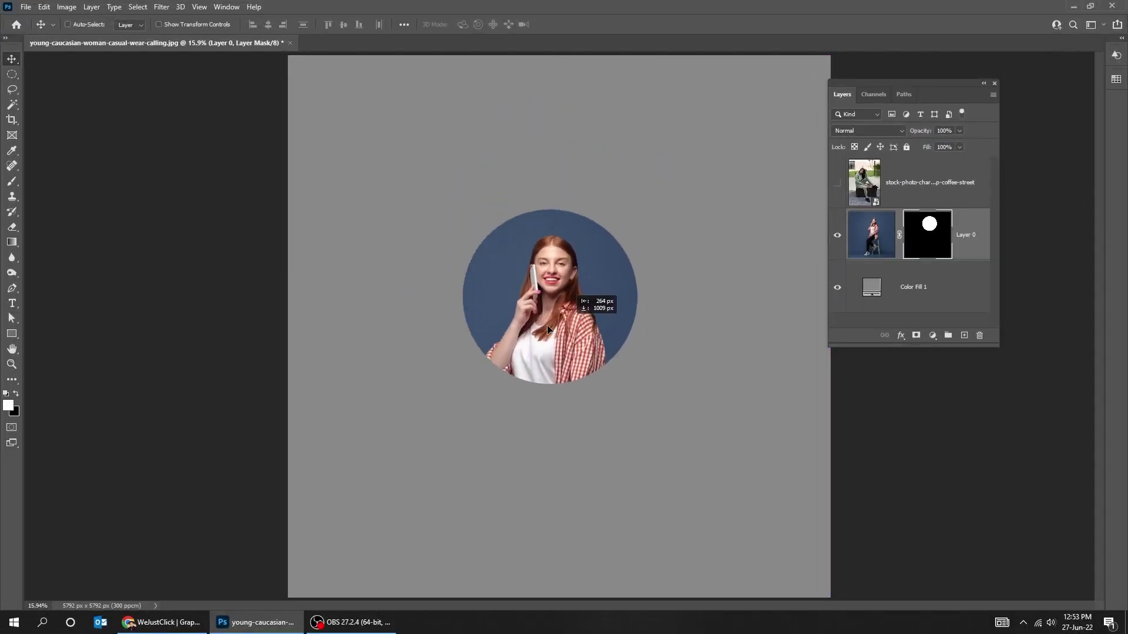
drag(547, 327, 570, 321)
key(ctrl+z)
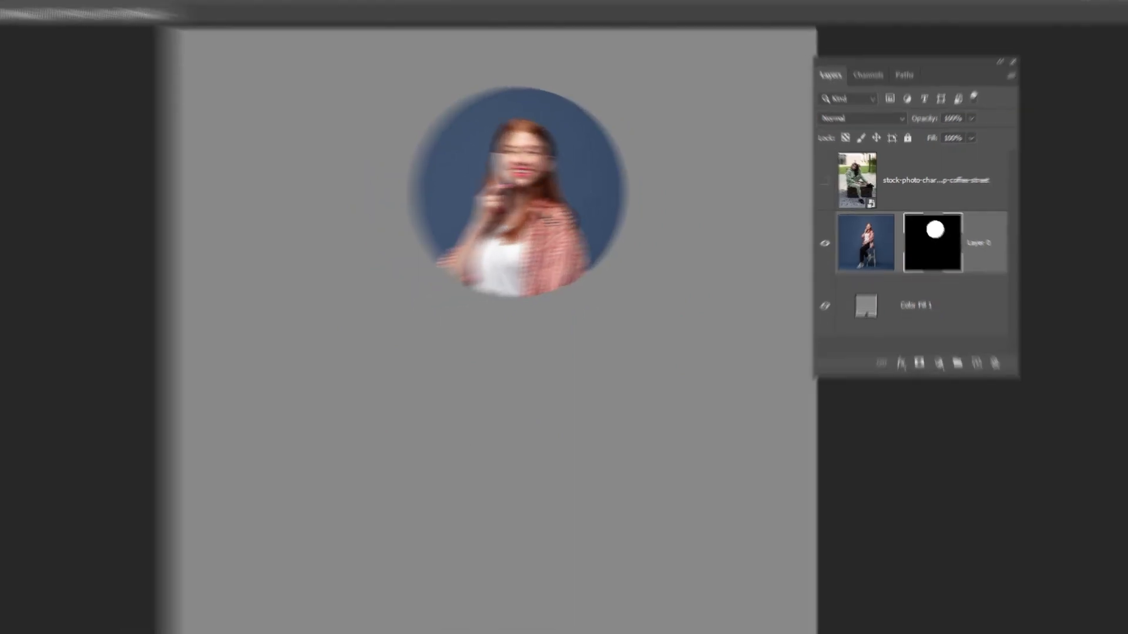
drag(473, 208, 437, 166)
drag(571, 173, 621, 190)
Step: Unlink the mask and reposition the photo inside the fixed circle
click(905, 241)
click(871, 235)
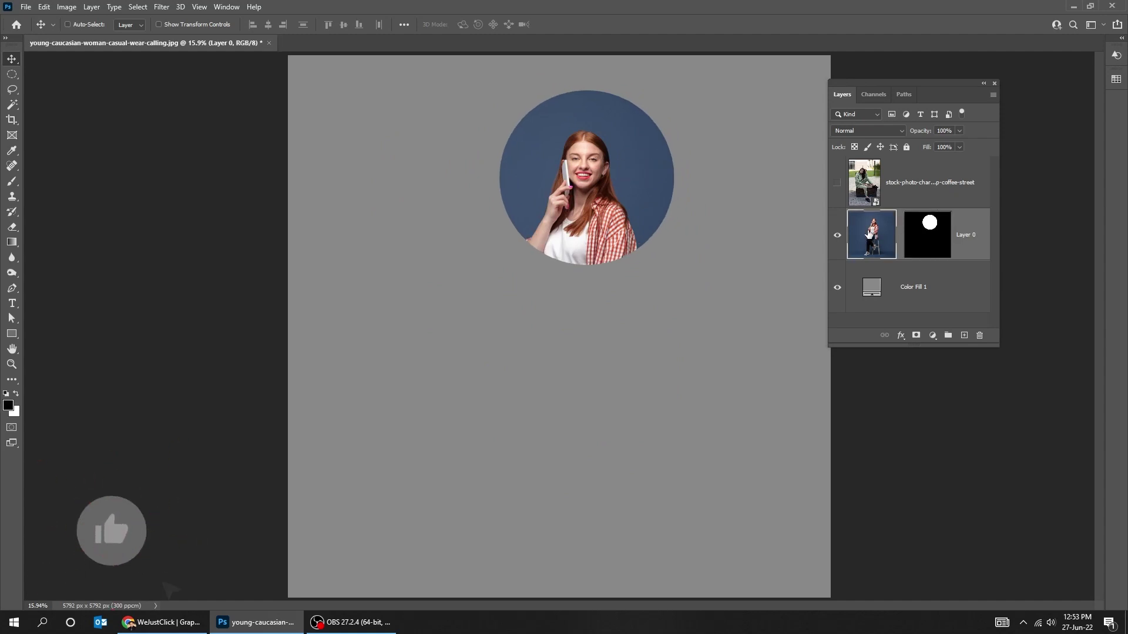
drag(588, 209, 626, 203)
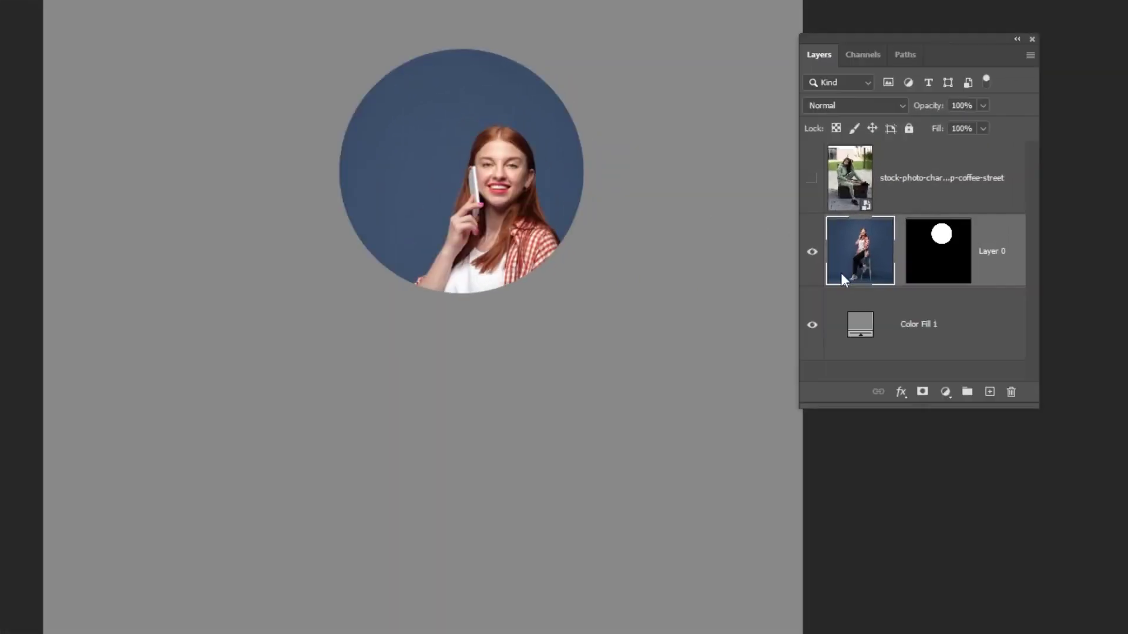
drag(750, 255, 840, 251)
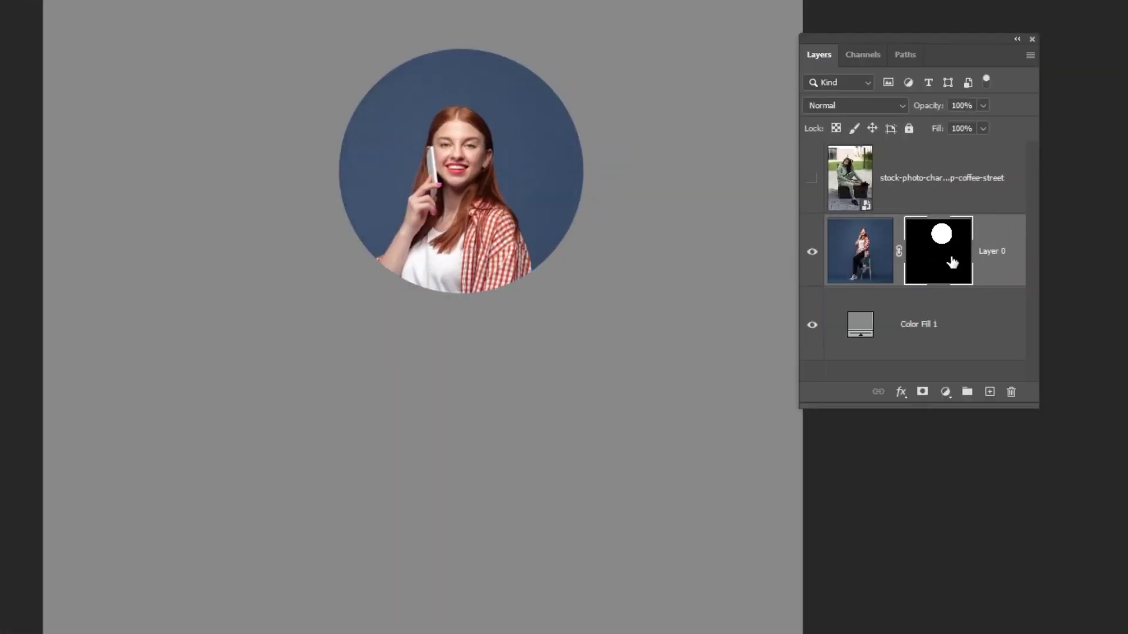
click(940, 267)
Step: Apply and undo the circular mask, then delete Layer 0's layer mask
click(1010, 392)
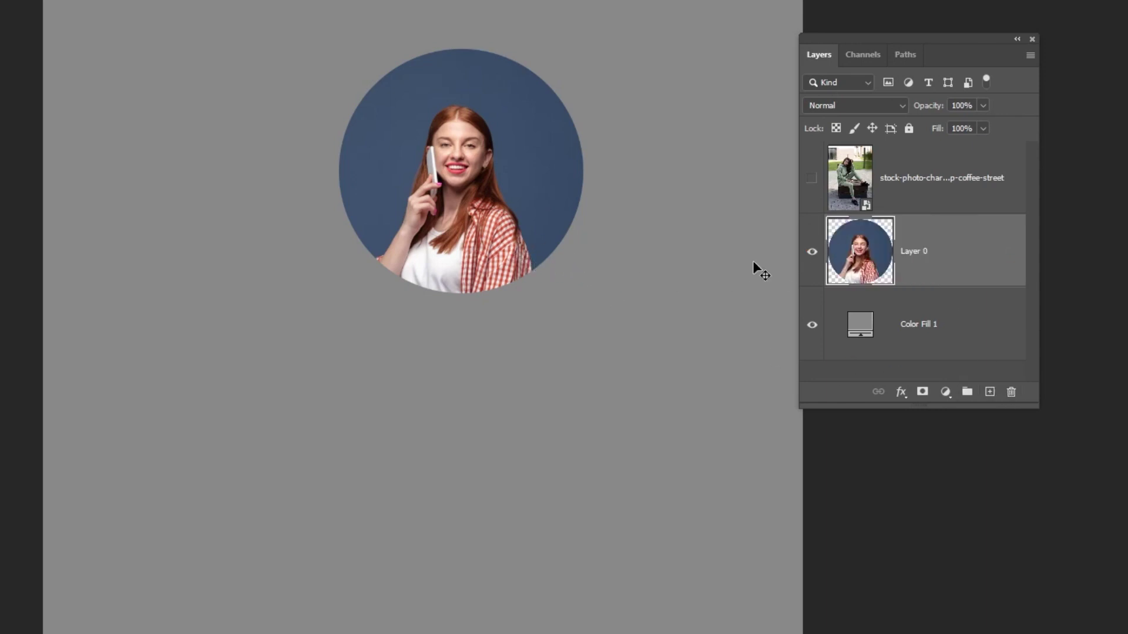
key(ctrl+z)
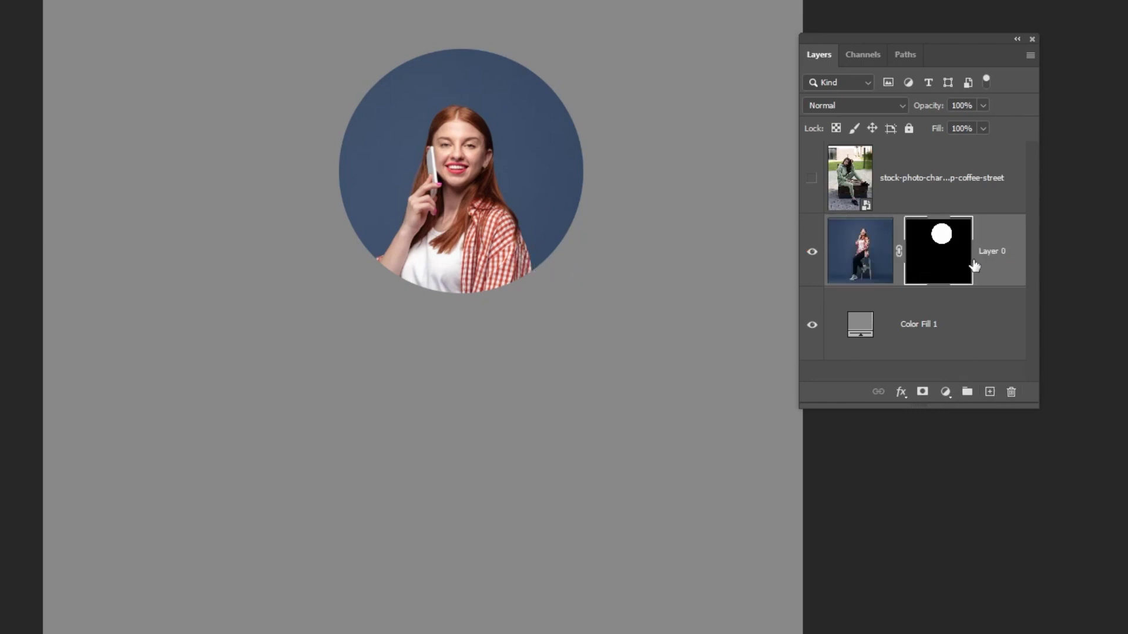
right_click(934, 255)
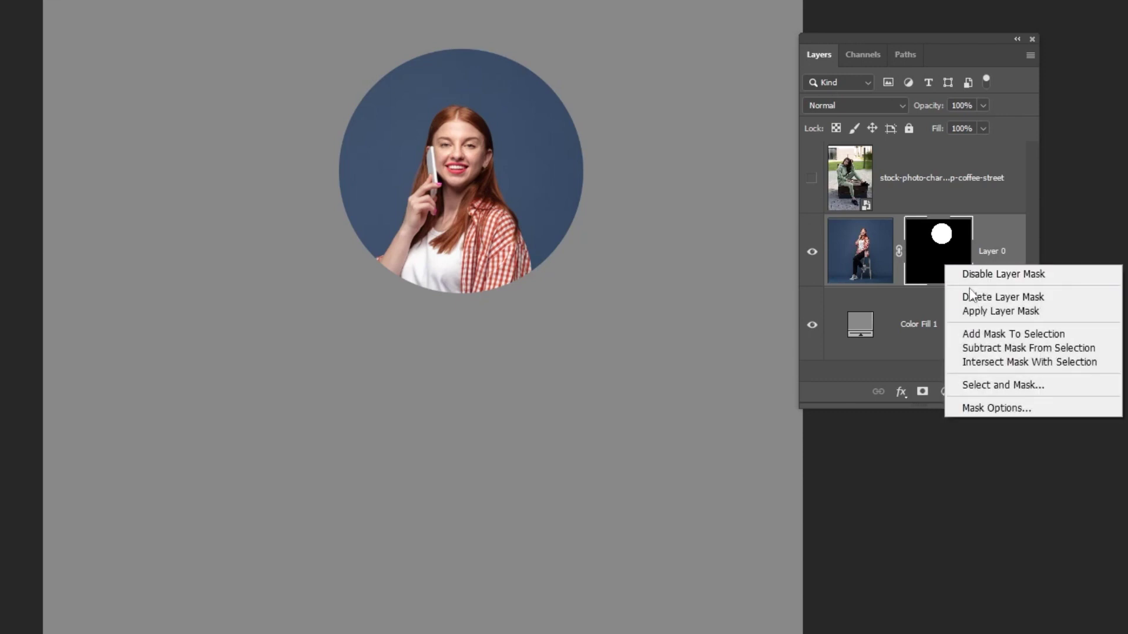
click(969, 297)
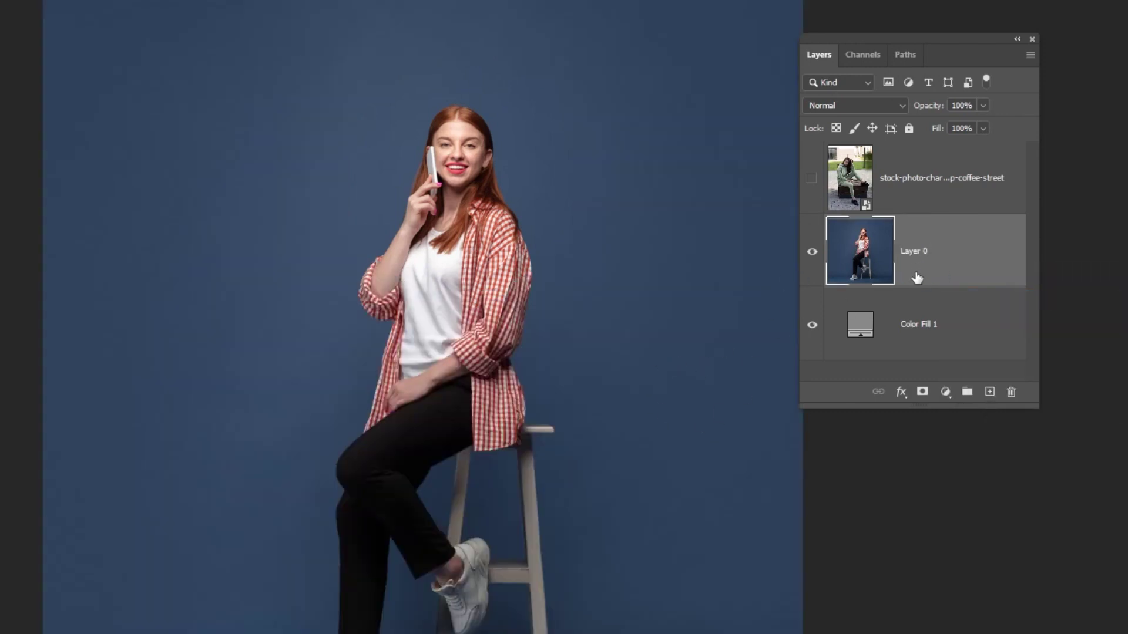
Step: Convert Layer 0 to a smart object and add a circular mask around the head
right_click(920, 267)
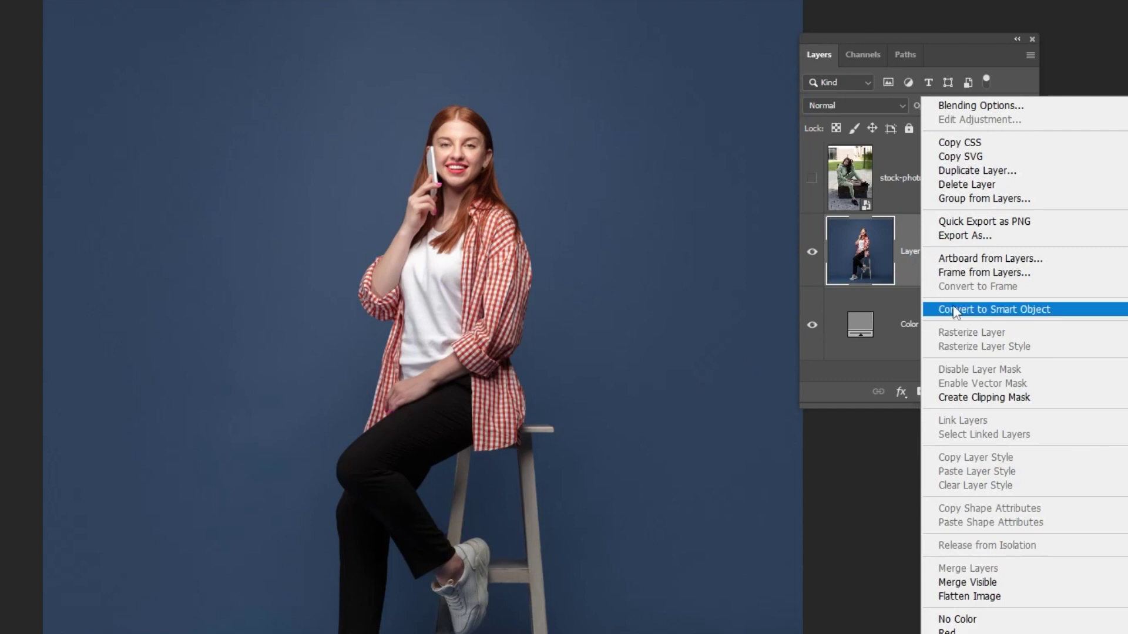
click(993, 309)
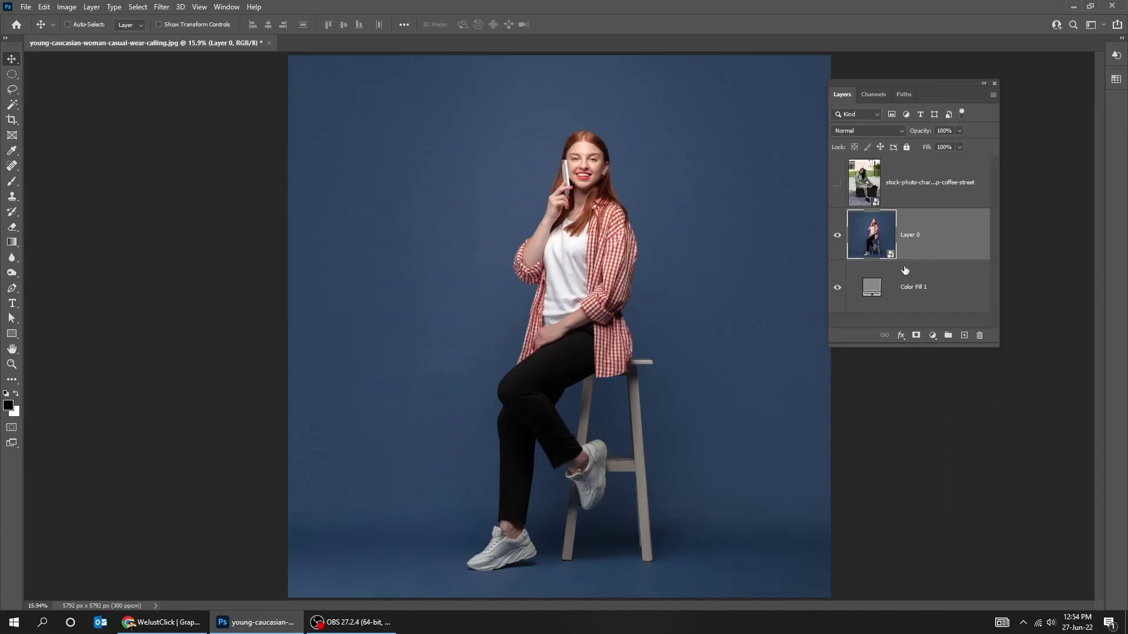
key(m)
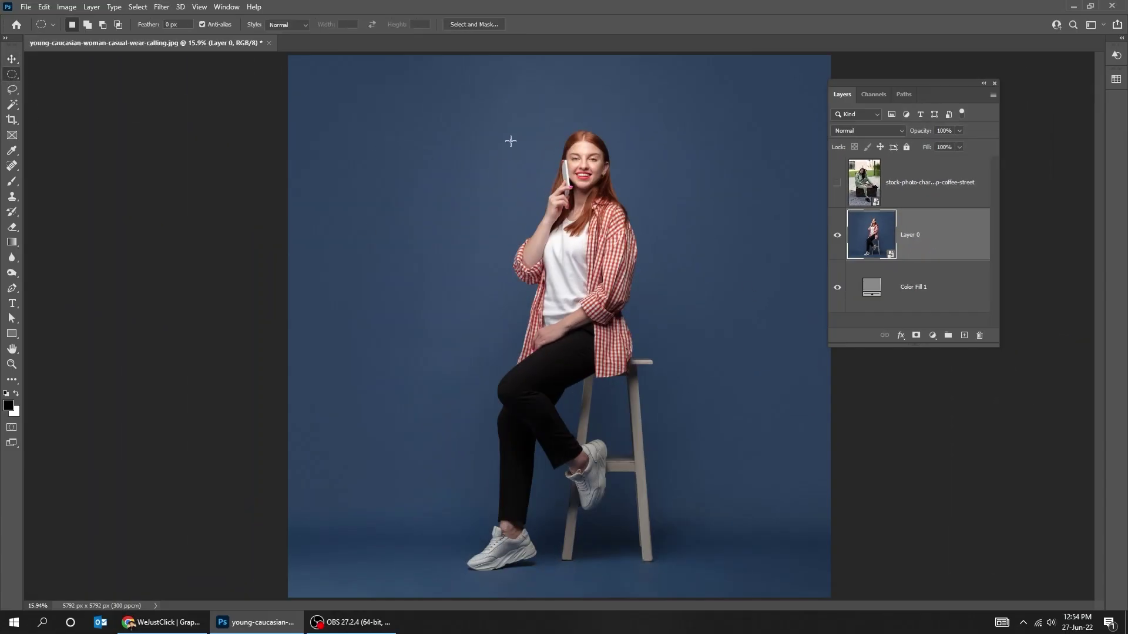
mouse_move(588, 182)
mouse_down()
mouse_move(659, 262)
mouse_move(668, 289)
mouse_move(627, 231)
mouse_up()
click(917, 336)
Step: Delete the circle mask from Layer 0
click(929, 237)
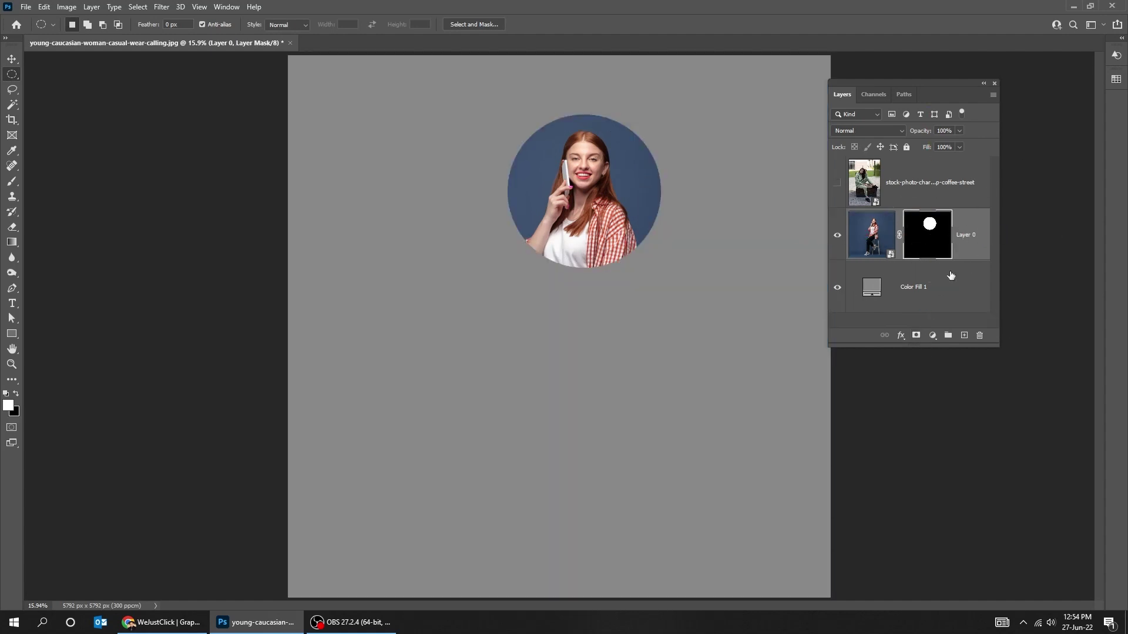
click(976, 335)
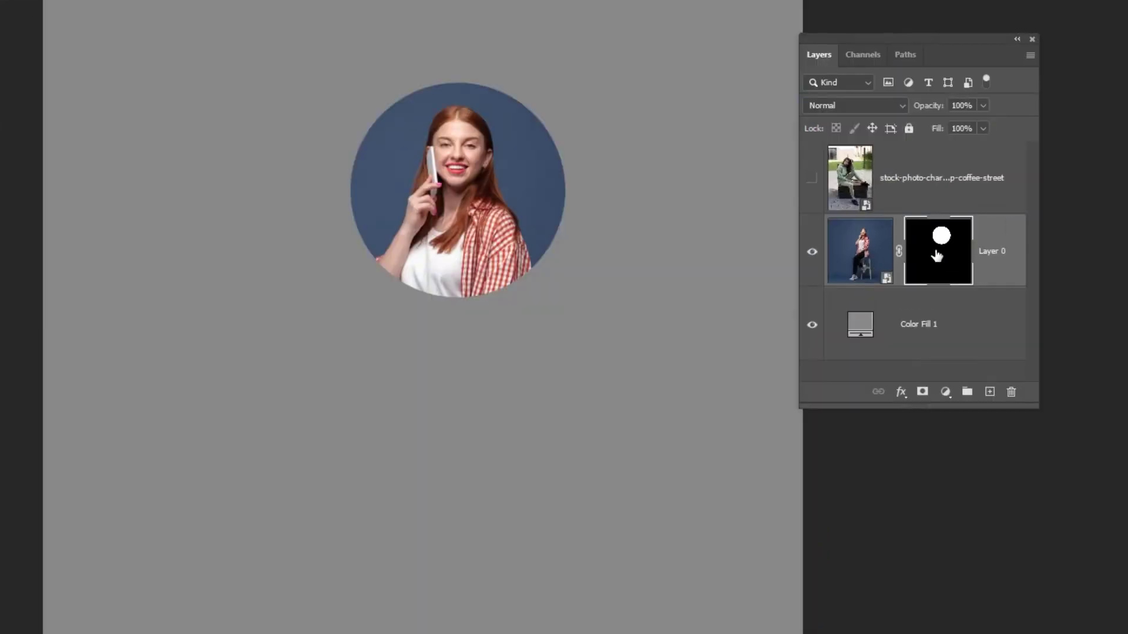
right_click(925, 233)
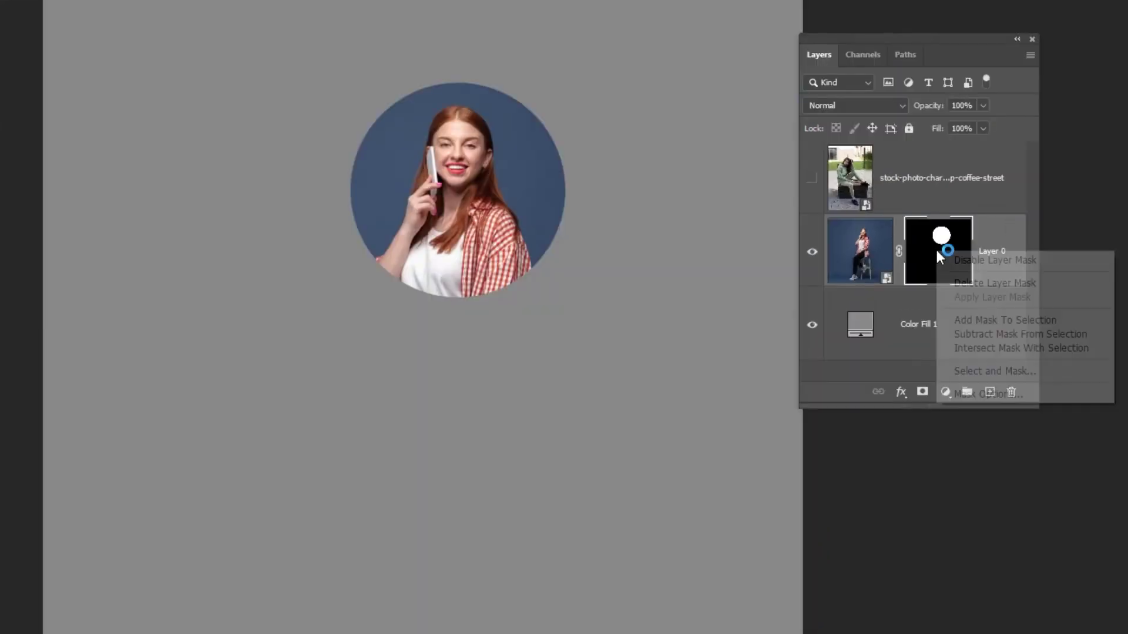
click(957, 283)
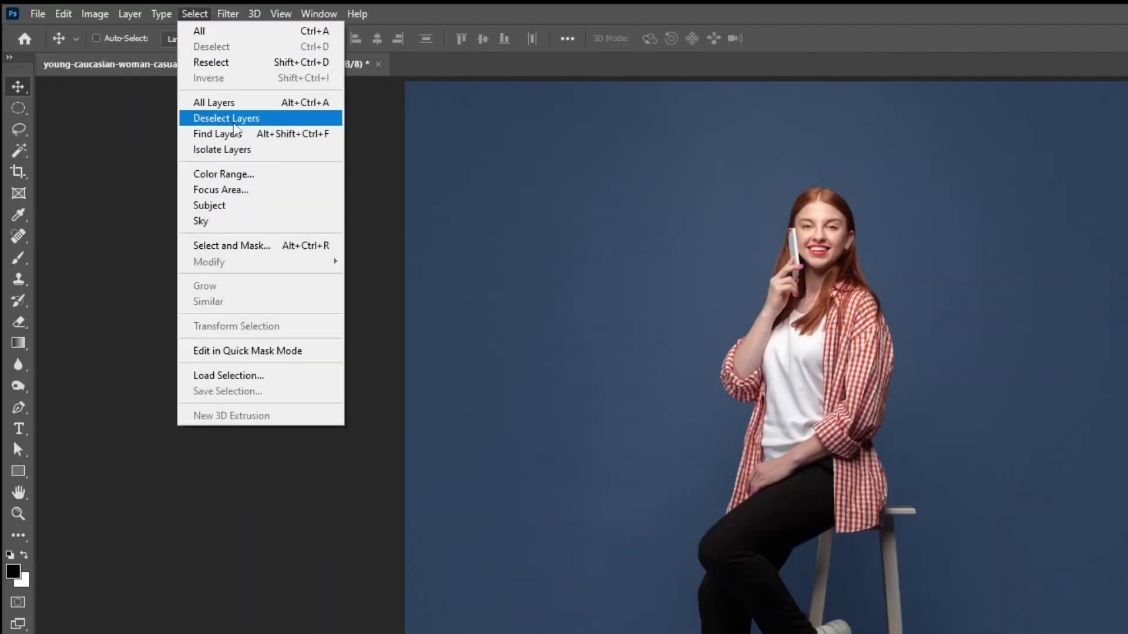
Step: Mask Layer 0 to the woman with Select Subject and zoom in on her legs
click(254, 206)
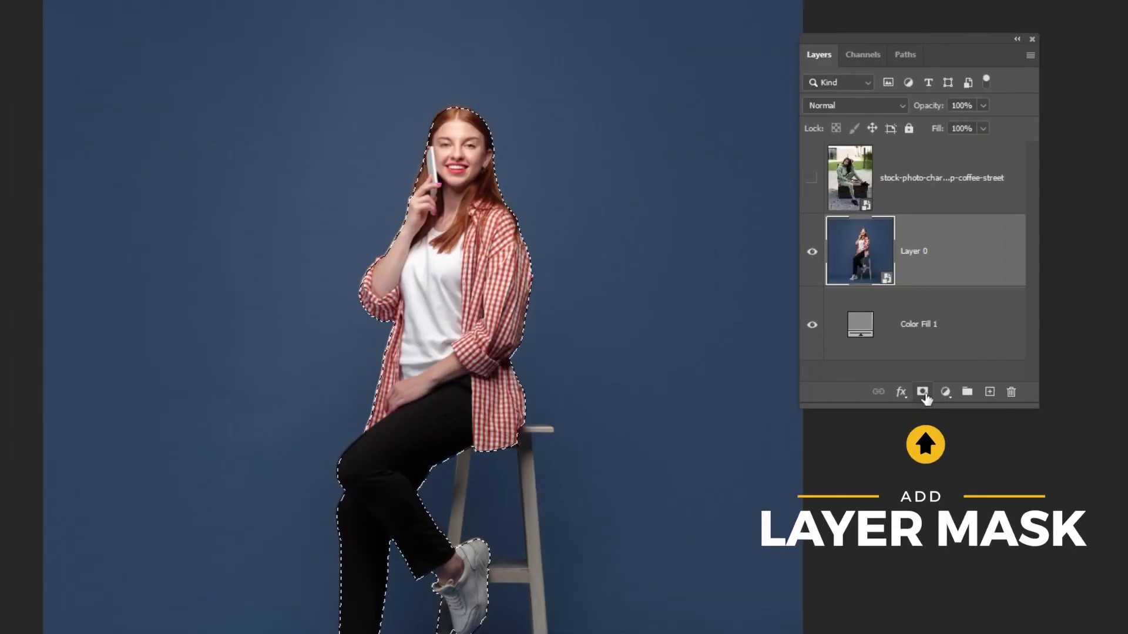
click(923, 391)
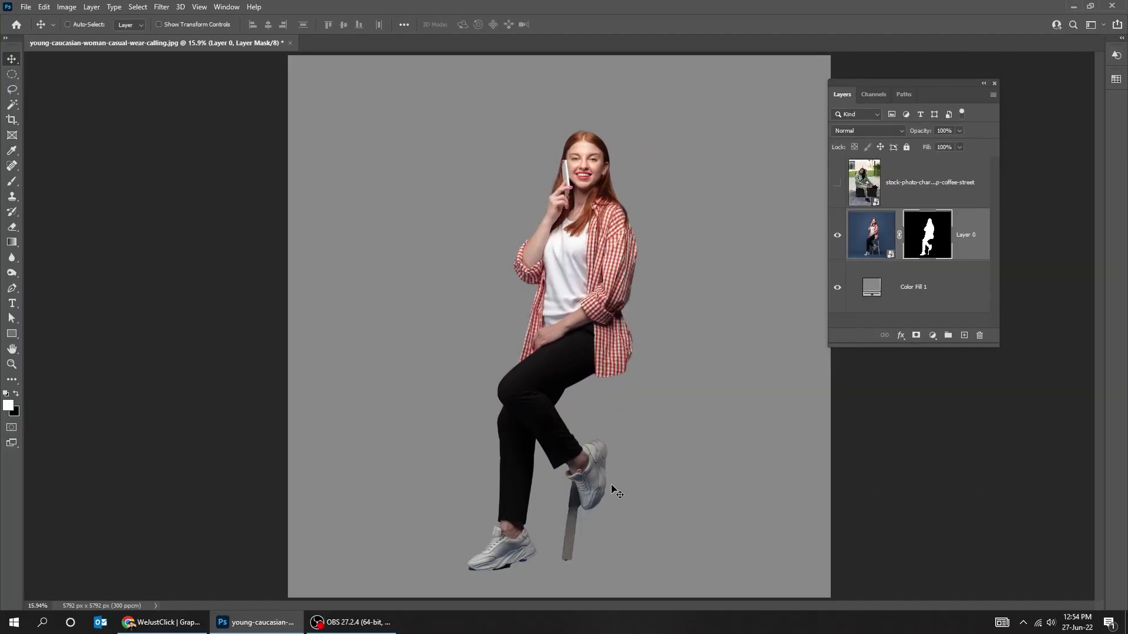
drag(641, 457, 508, 359)
scroll(595, 375, up, 1)
scroll(533, 283, up, 1)
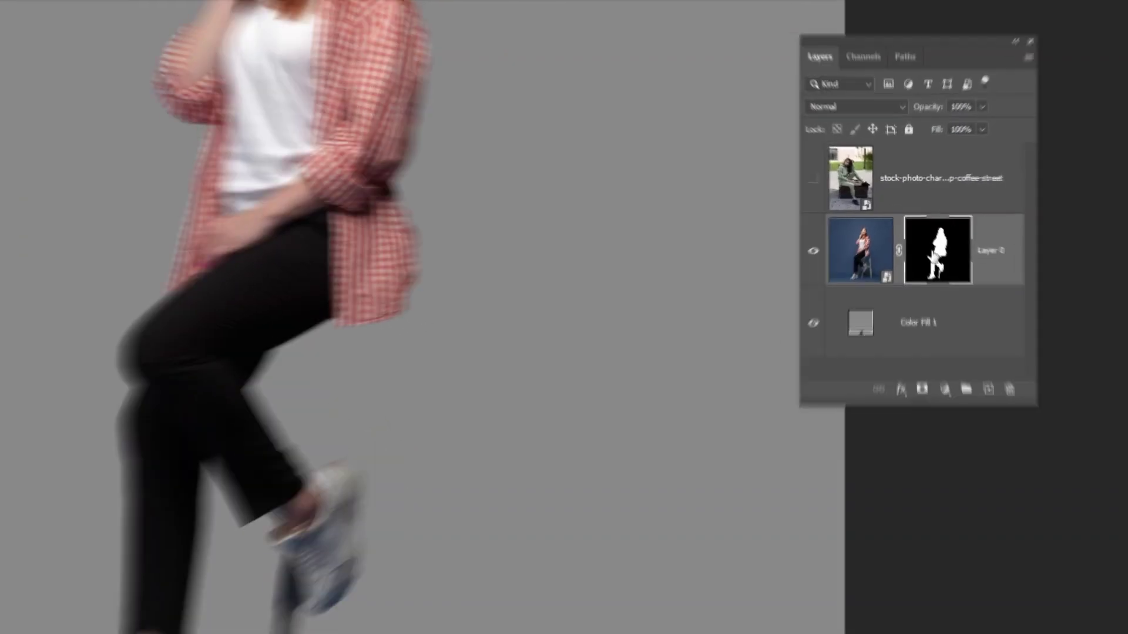
Step: Disable, re-enable, then disable Layer 0's mask again to see the stool
right_click(926, 238)
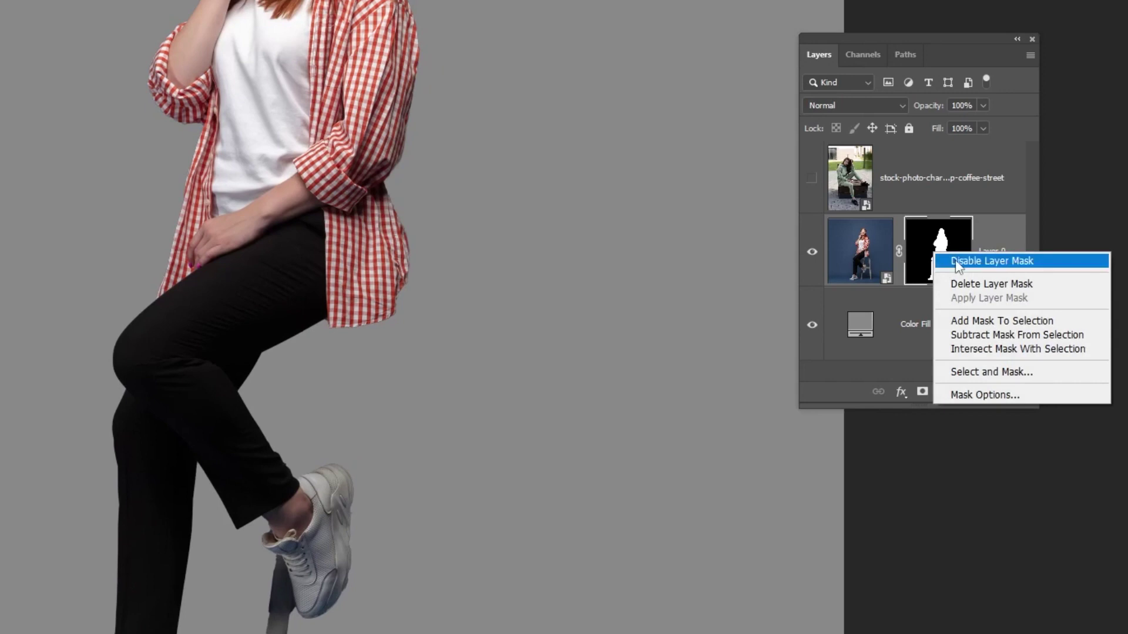
click(940, 242)
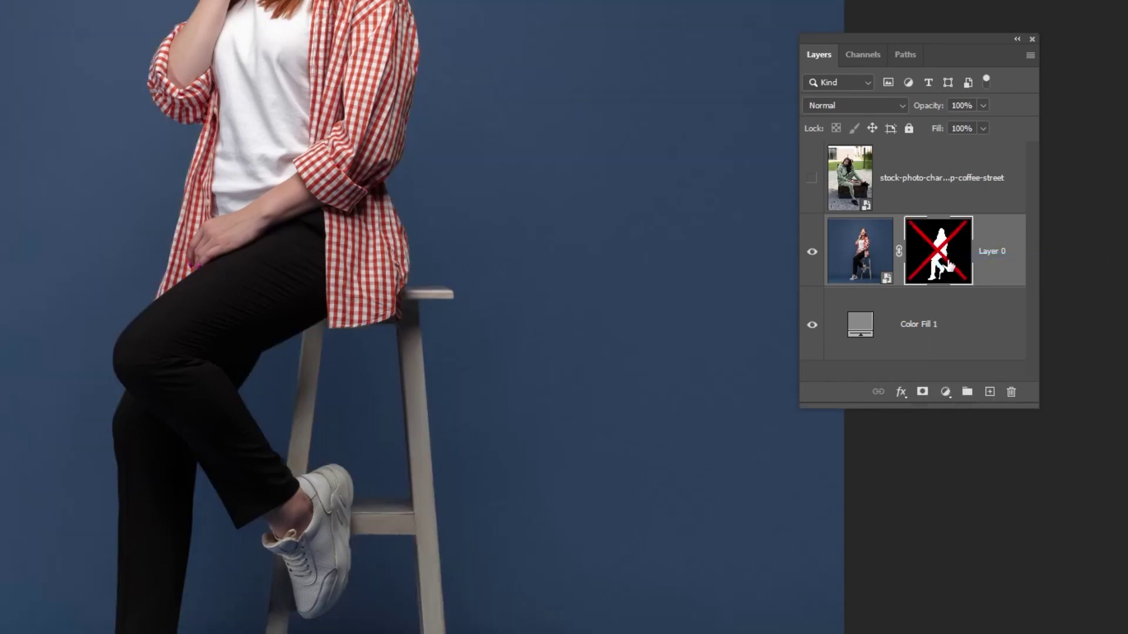
click(946, 267)
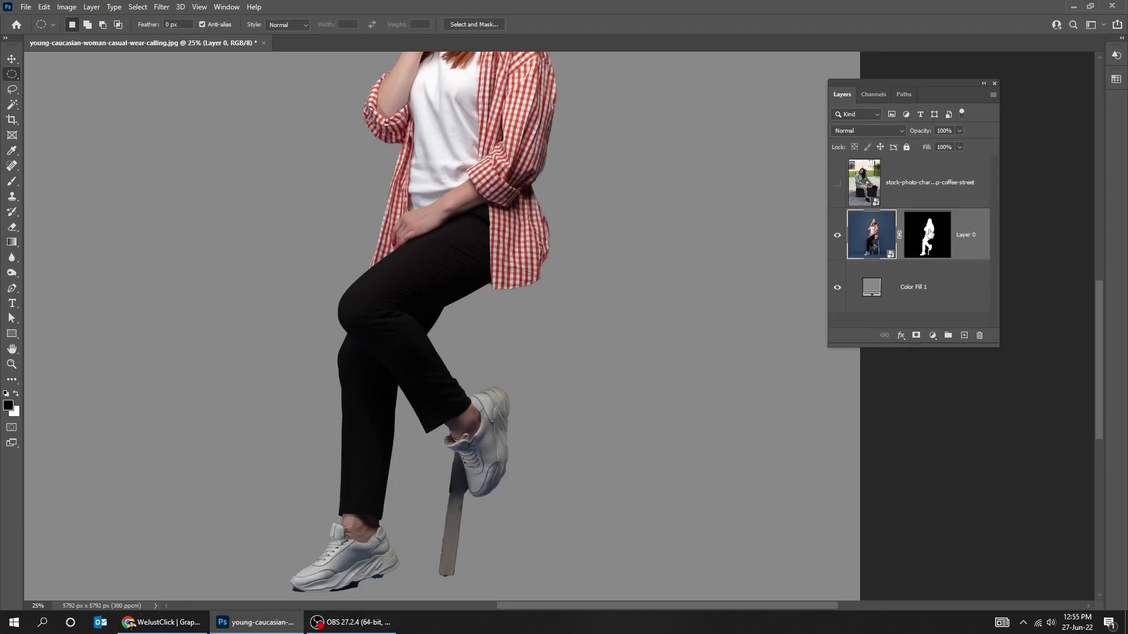
shift+click(930, 235)
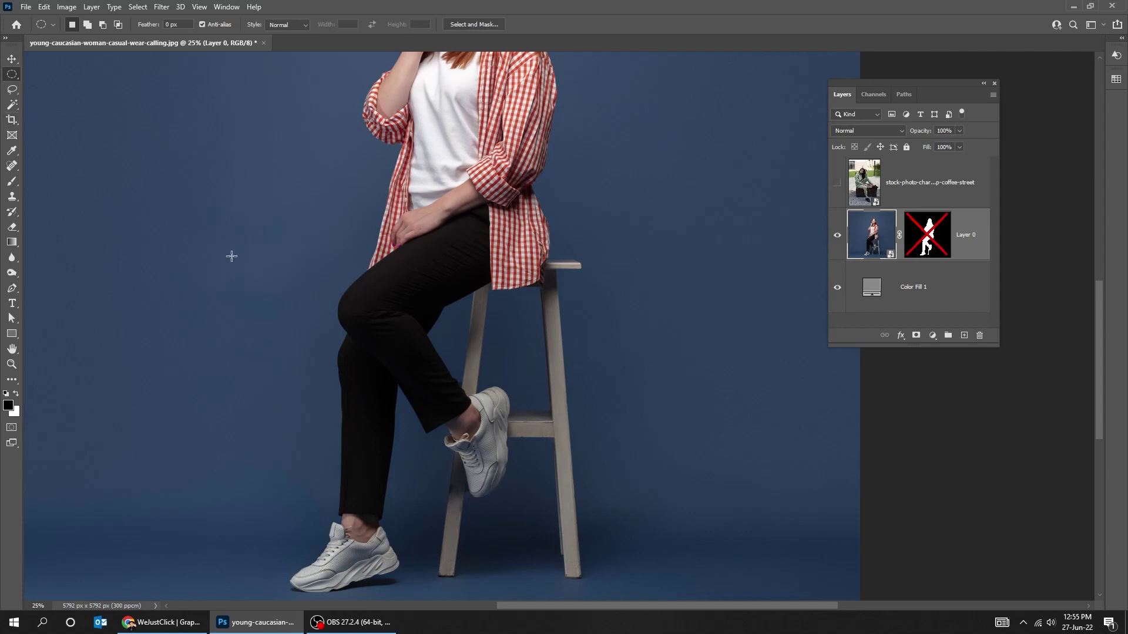
Step: Trace the stool's front leg with the Pen tool and turn the path into a selection
key(p)
click(487, 402)
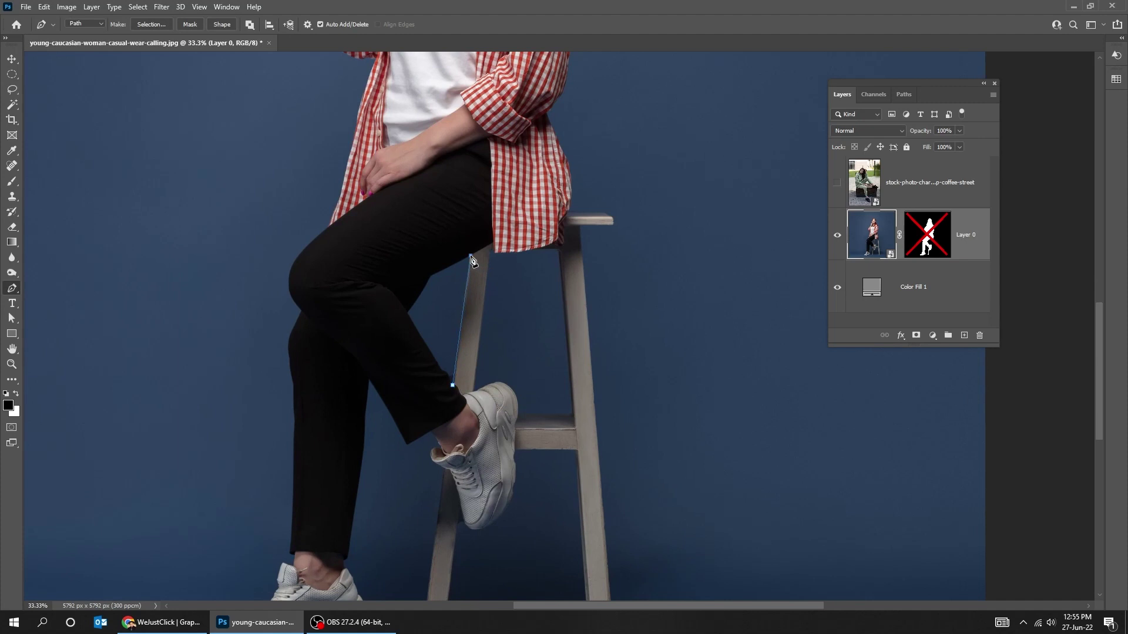
click(492, 243)
key(ctrl+1)
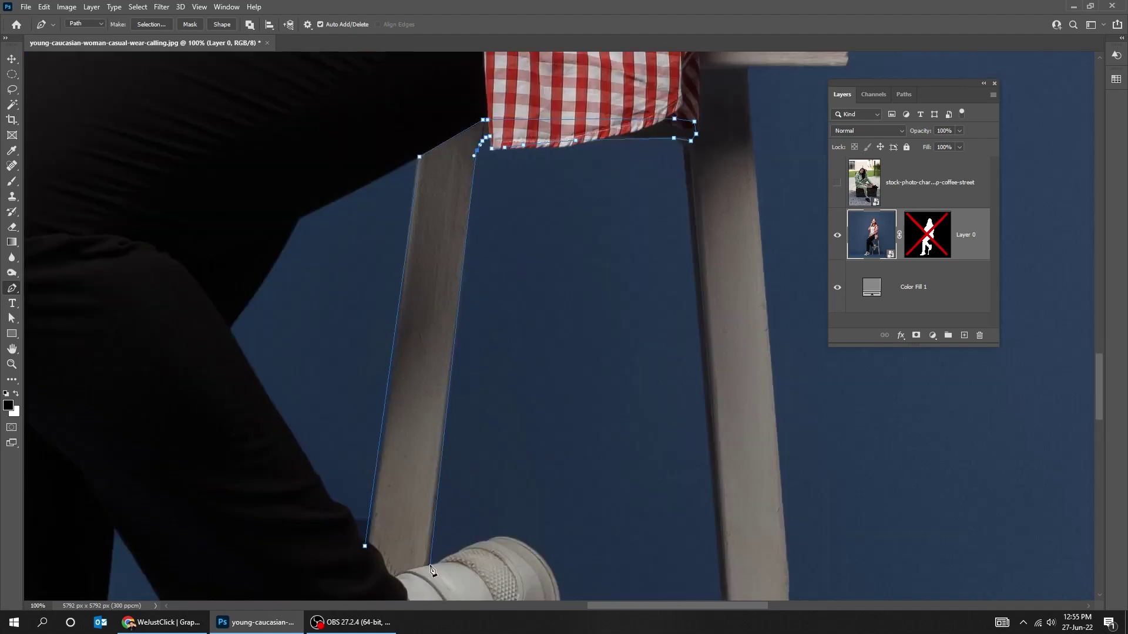
drag(431, 494, 403, 407)
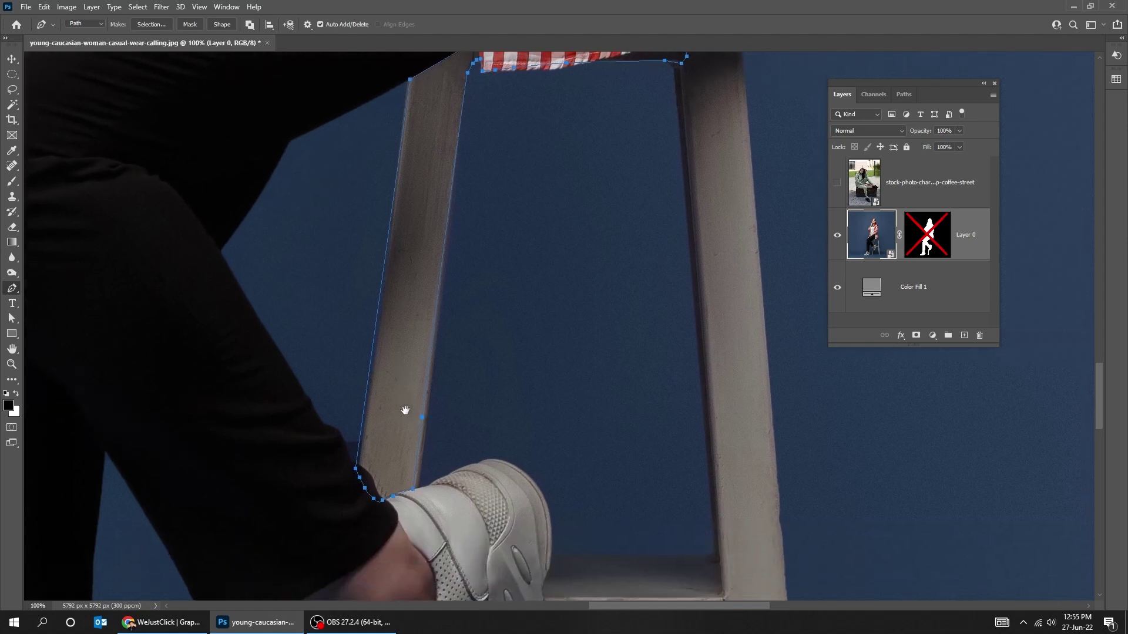
right_click(405, 374)
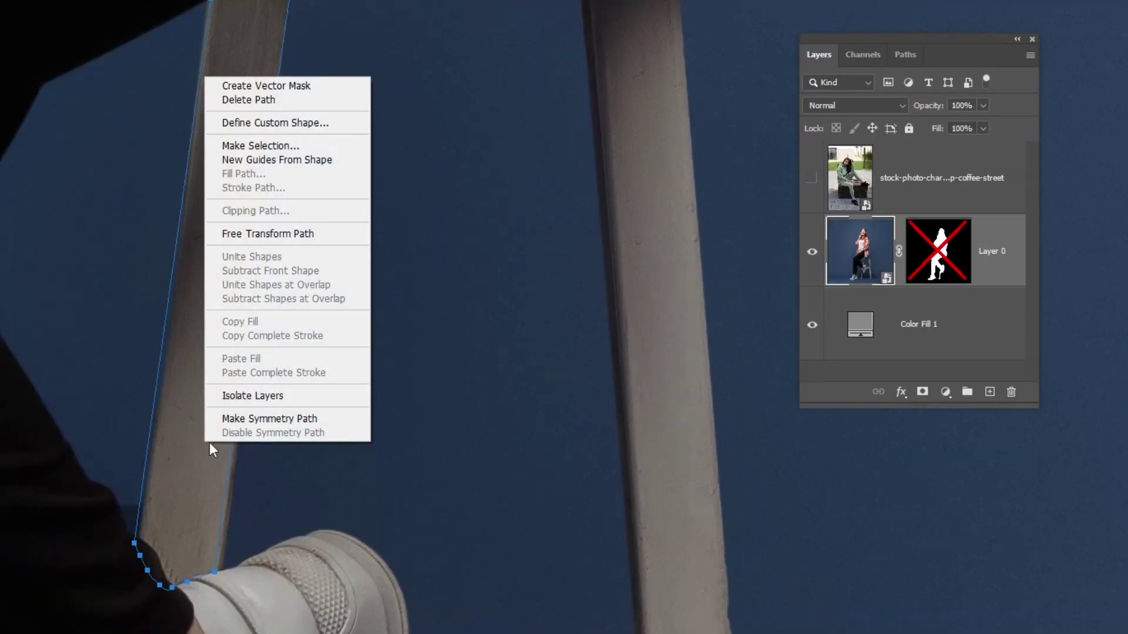
click(308, 143)
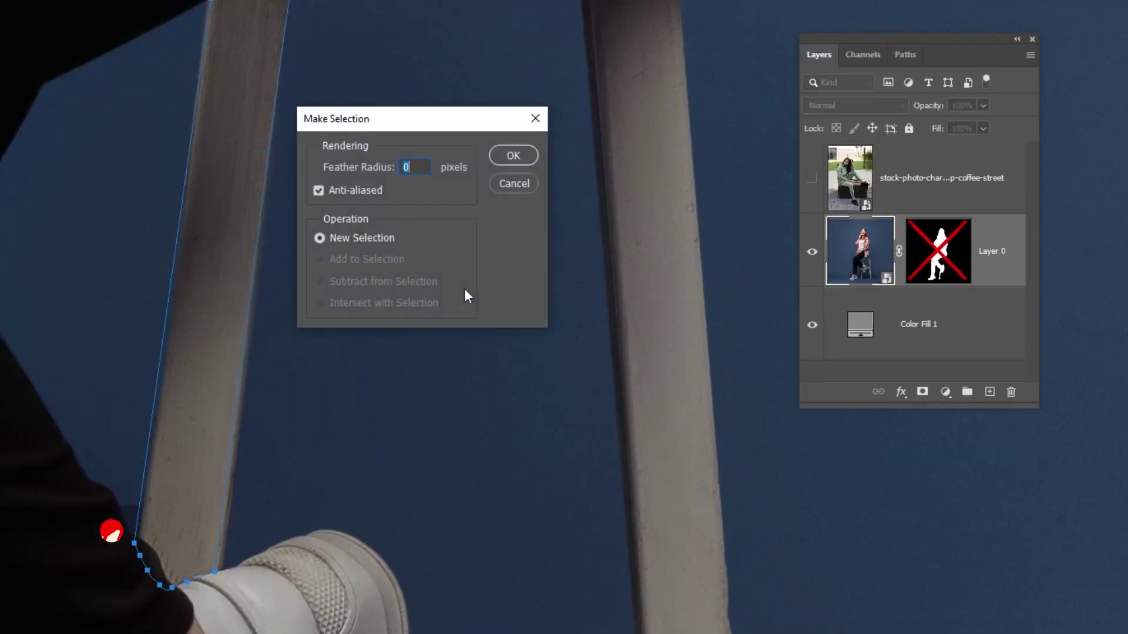
click(522, 159)
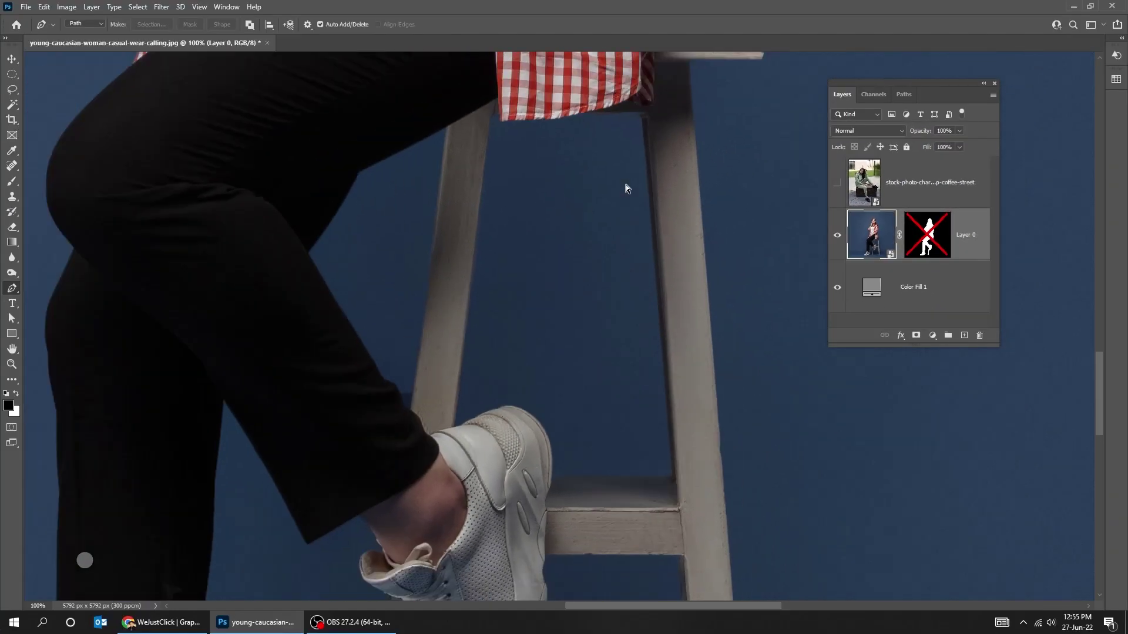
Step: Re-enable the woman's mask and reveal the stool leg inside the selection, then deselect
key(ctrl+minus)
key(ctrl+minus)
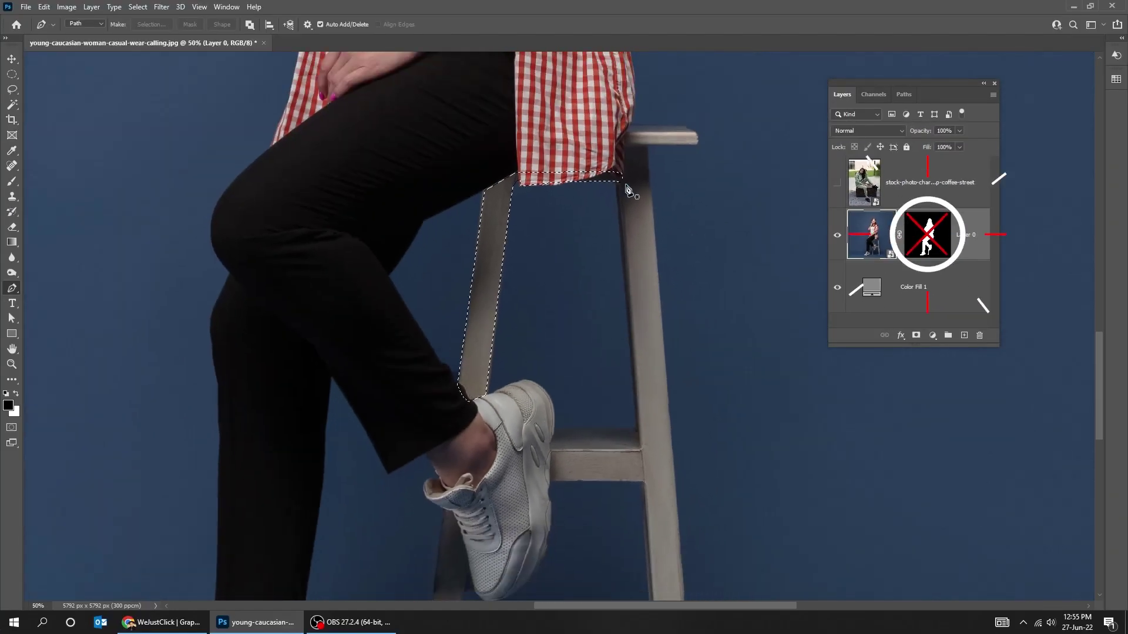
shift+click(923, 233)
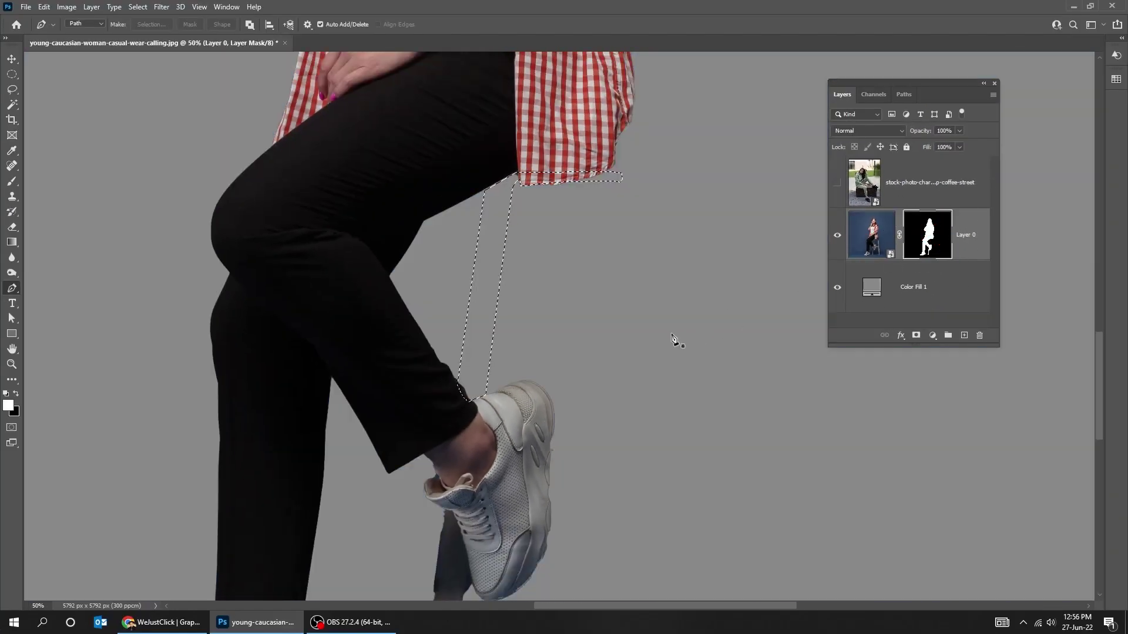
click(16, 394)
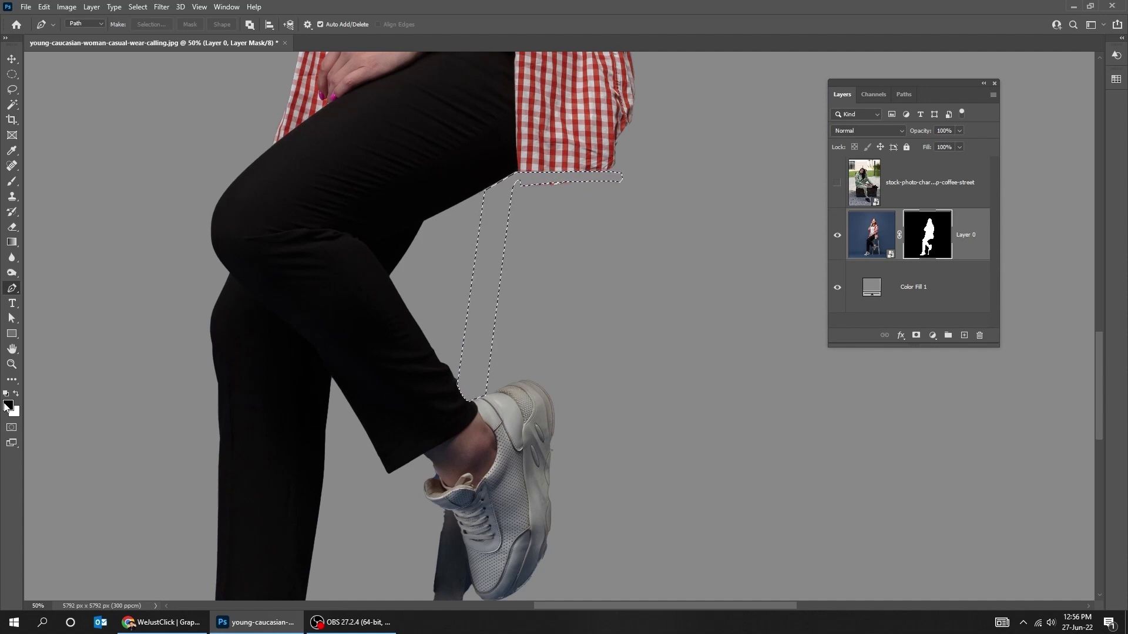
key(Delete)
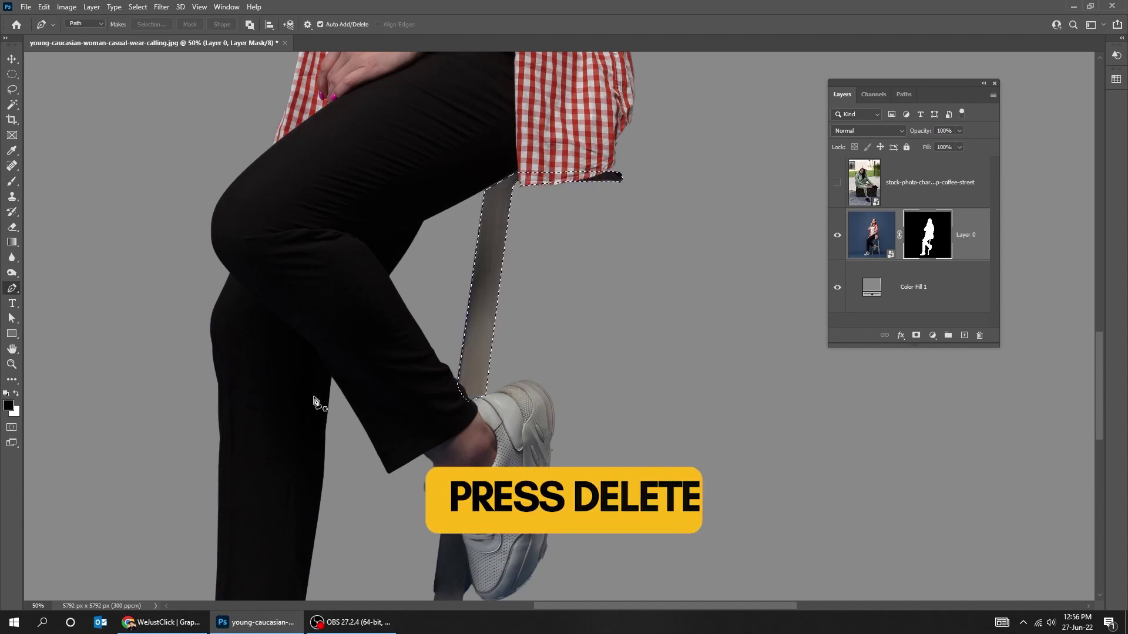
key(ctrl+d)
key(m)
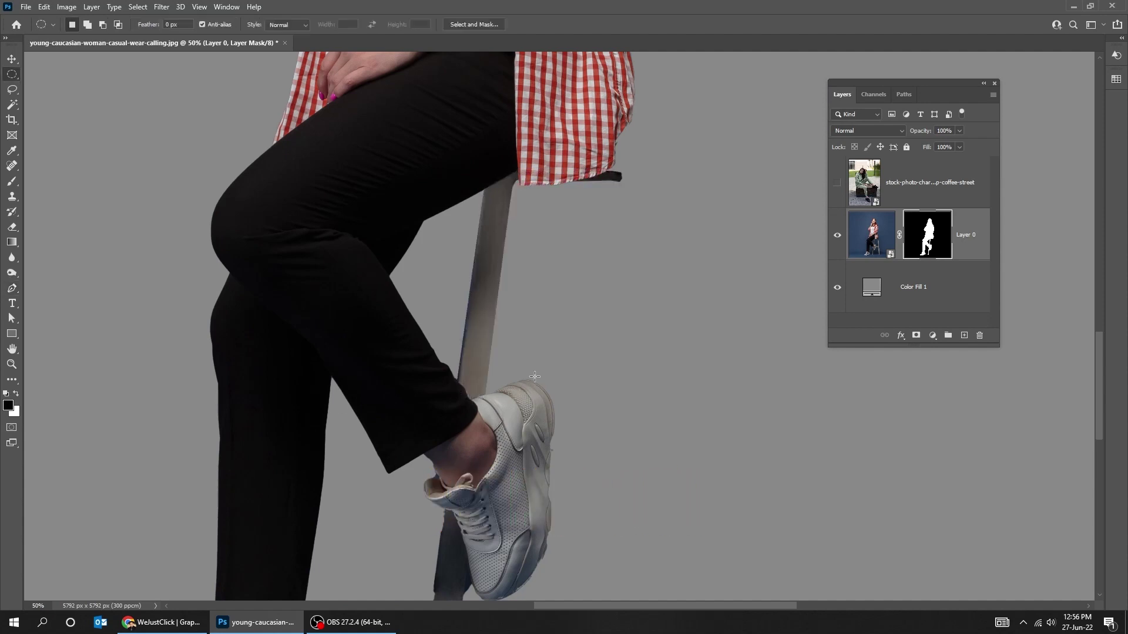
Step: Trace the blue fringe beside the stool leg and mask it out of Layer 0
drag(551, 271, 496, 372)
key(p)
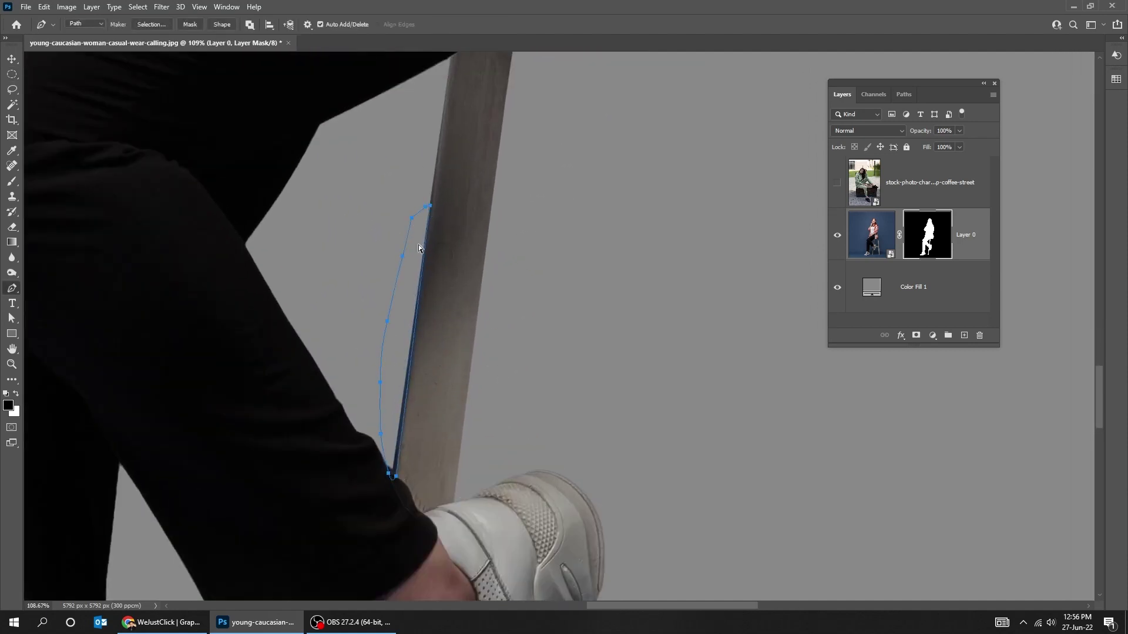
key(ctrl+Return)
click(16, 395)
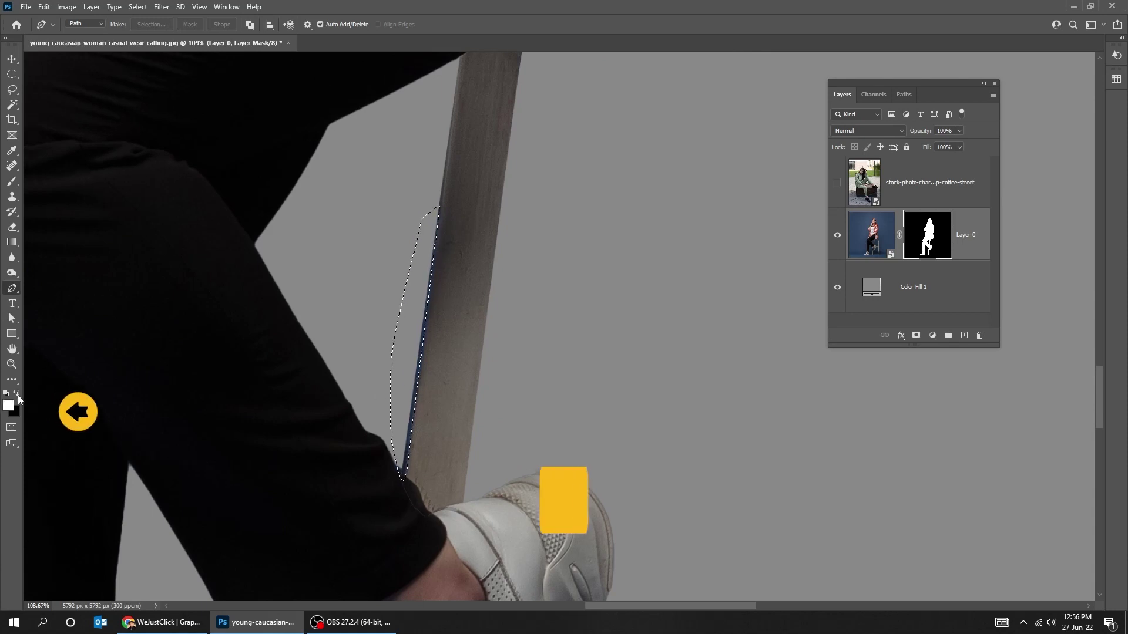
key(Delete)
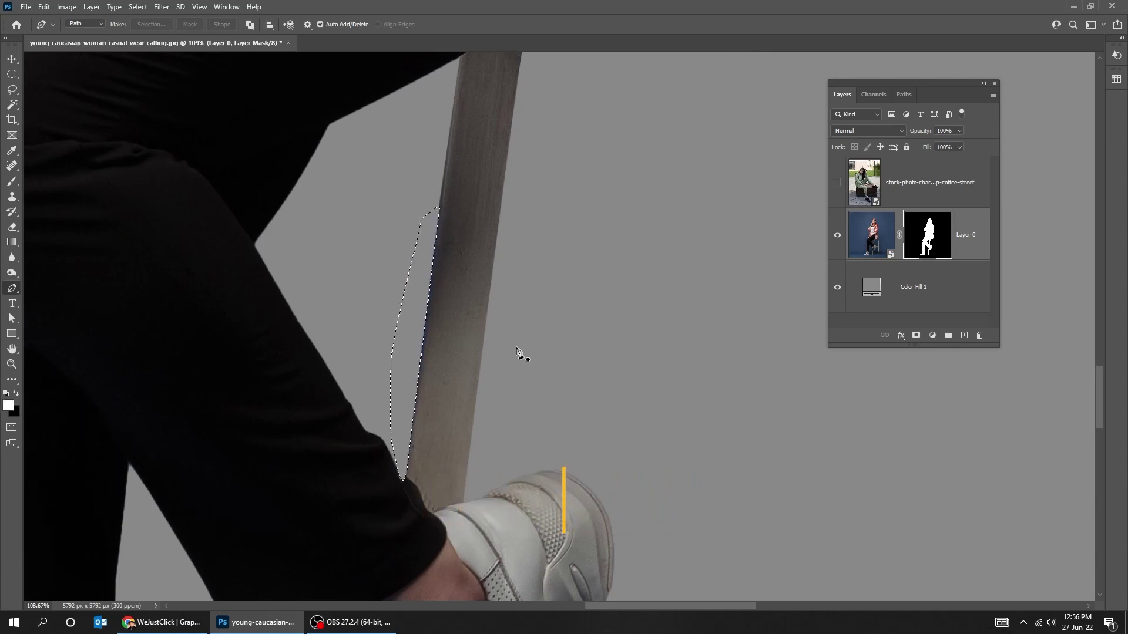
key(m)
key(ctrl+minus)
key(ctrl+minus)
key(ctrl+minus)
key(ctrl+minus)
key(ctrl+minus)
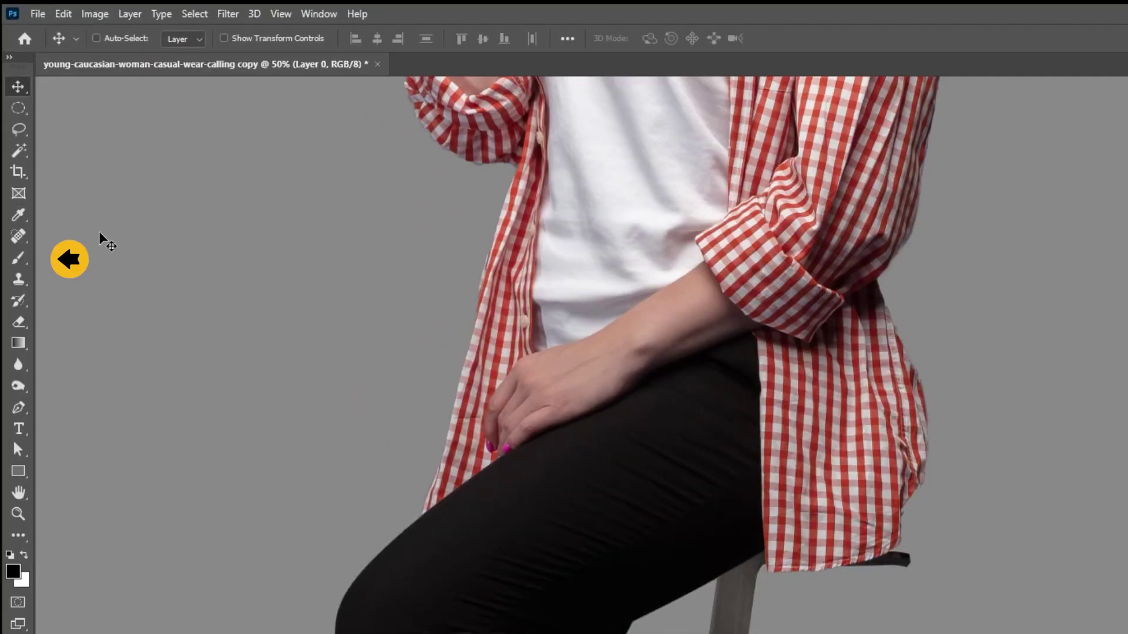
key(b)
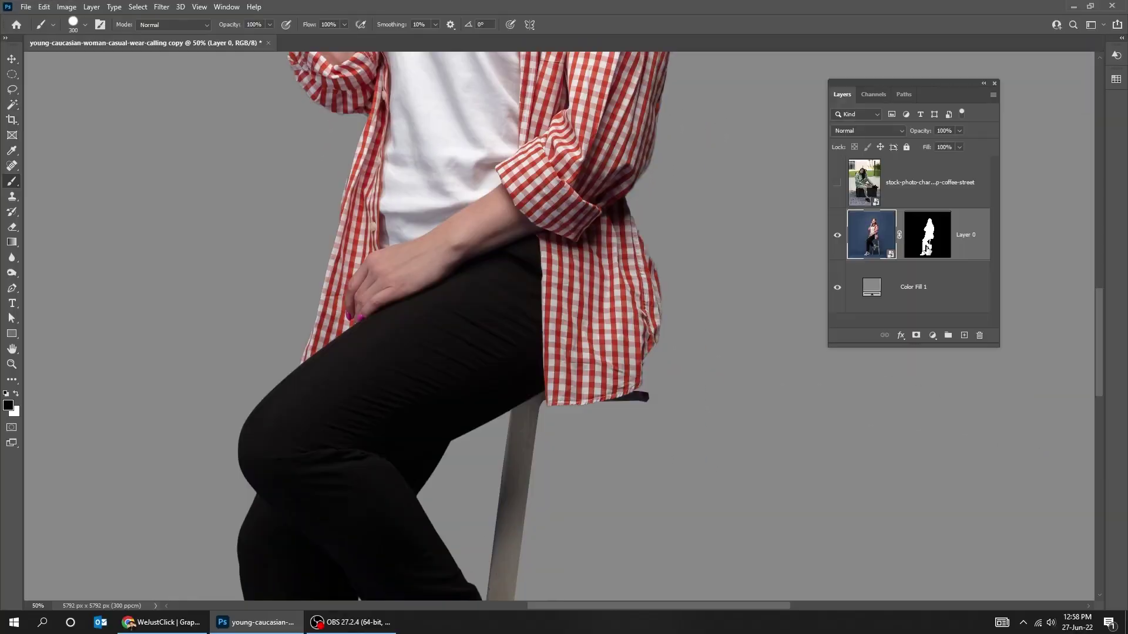
Step: Paint on Layer 0's mask to reveal, then re-hide, the backdrop around the stool
click(926, 234)
key(x)
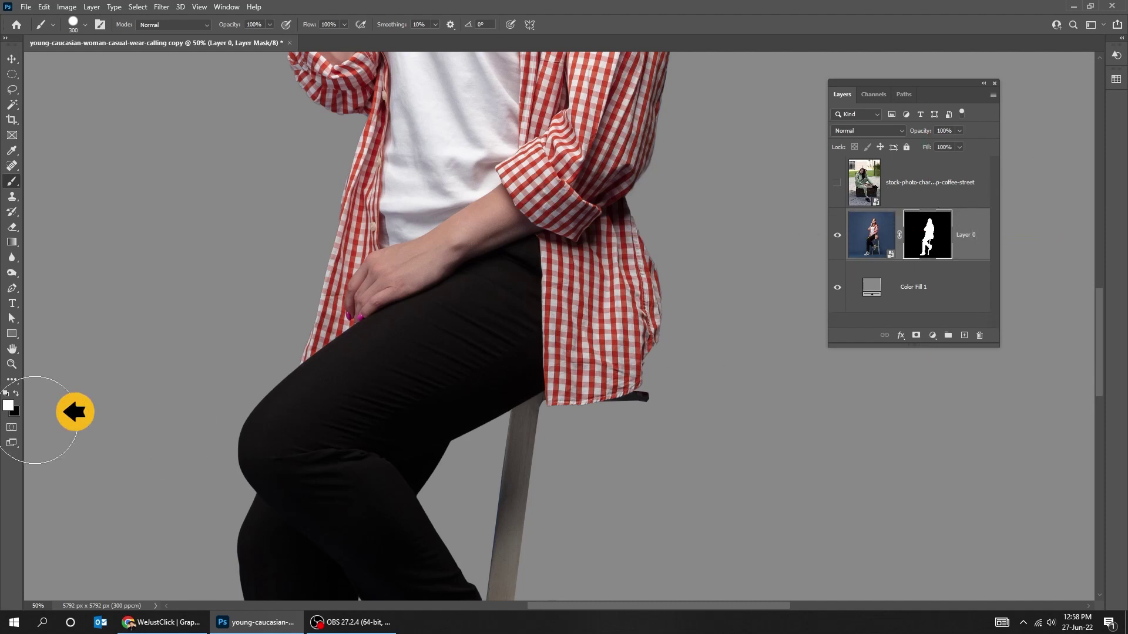
mouse_move(661, 376)
mouse_down()
mouse_move(679, 410)
mouse_move(629, 470)
mouse_move(638, 487)
mouse_up()
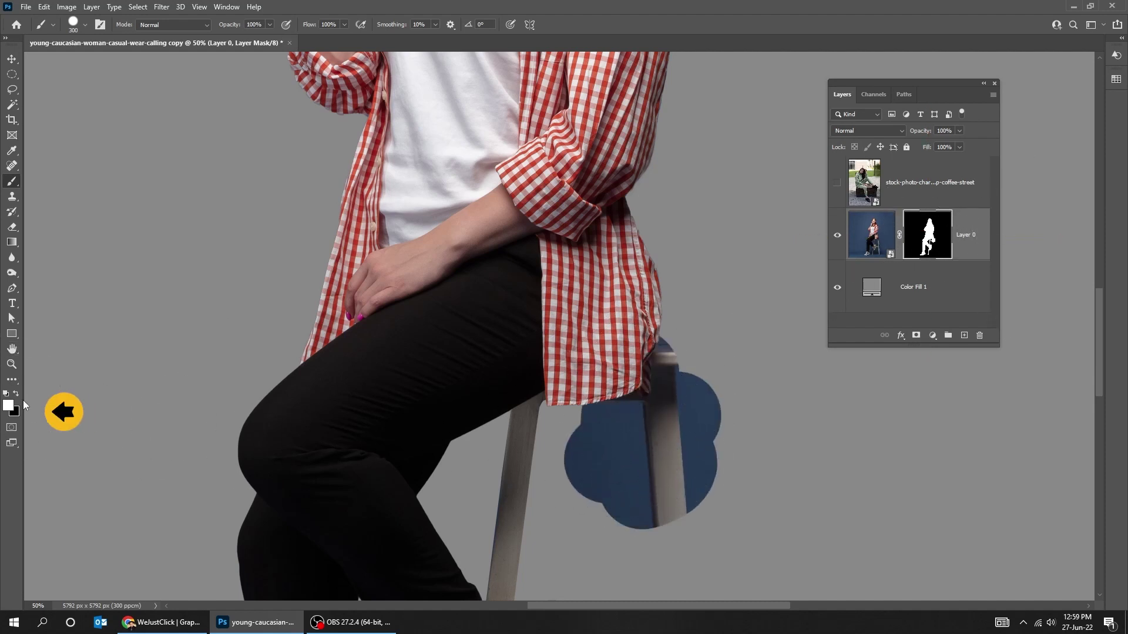
mouse_move(564, 389)
mouse_down()
mouse_move(553, 436)
mouse_move(650, 420)
mouse_move(703, 430)
mouse_move(680, 472)
mouse_up()
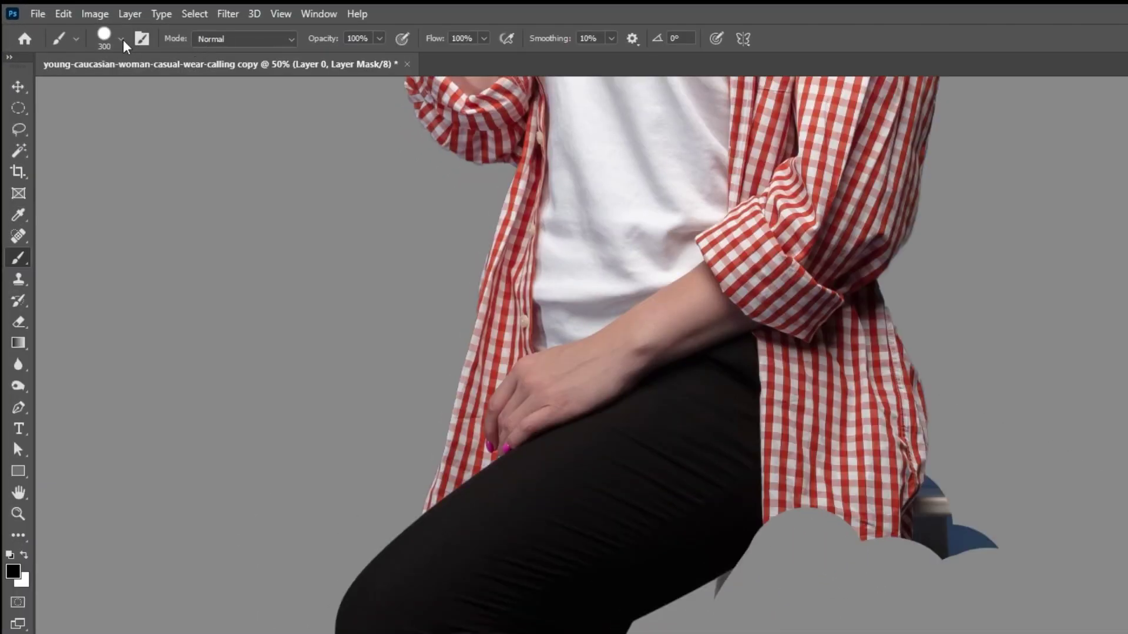
Step: Try softening the mask with a Soft Round brush, undo, and delete the mask
click(122, 39)
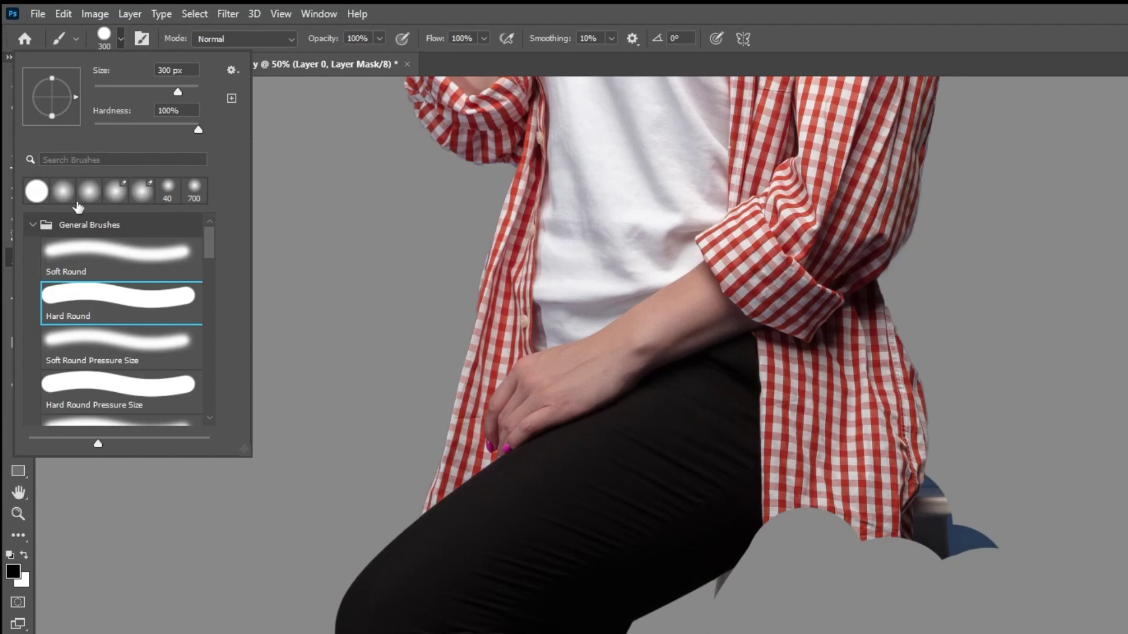
double_click(68, 250)
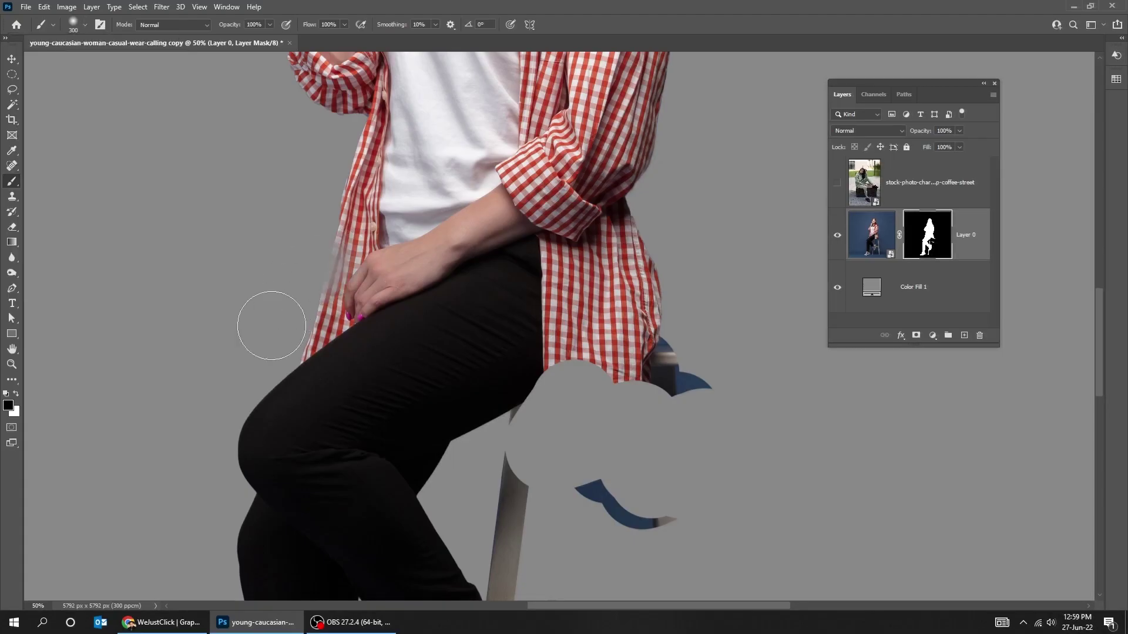
mouse_move(379, 456)
mouse_down()
mouse_move(460, 347)
mouse_move(556, 414)
mouse_up()
drag(396, 292, 420, 299)
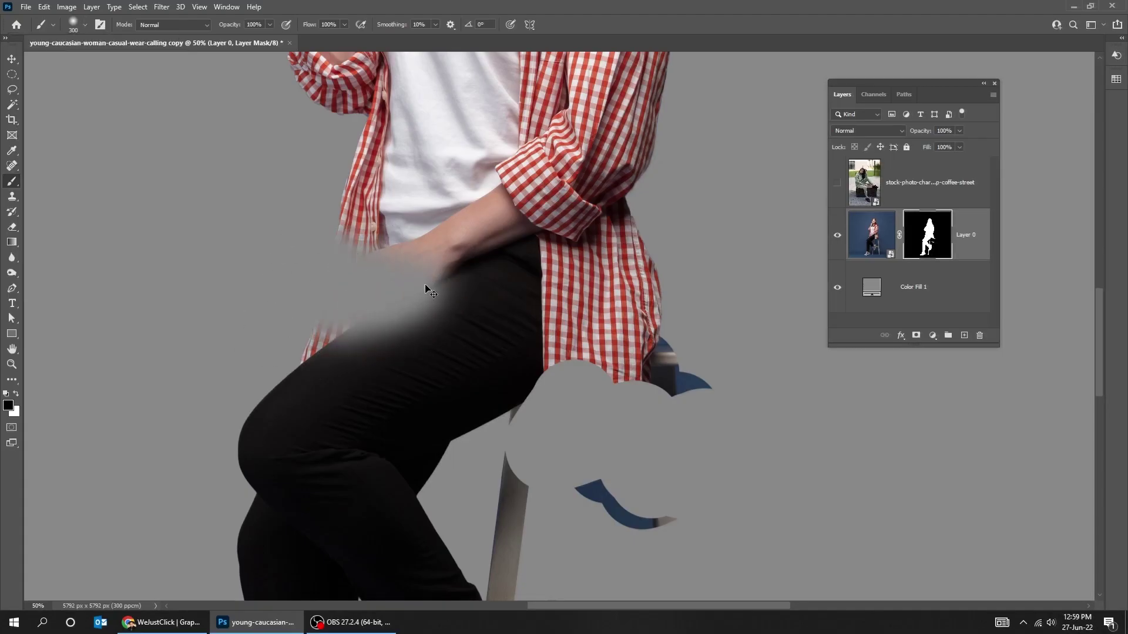
key(ctrl+z)
key(ctrl+z)
key(ctrl+z)
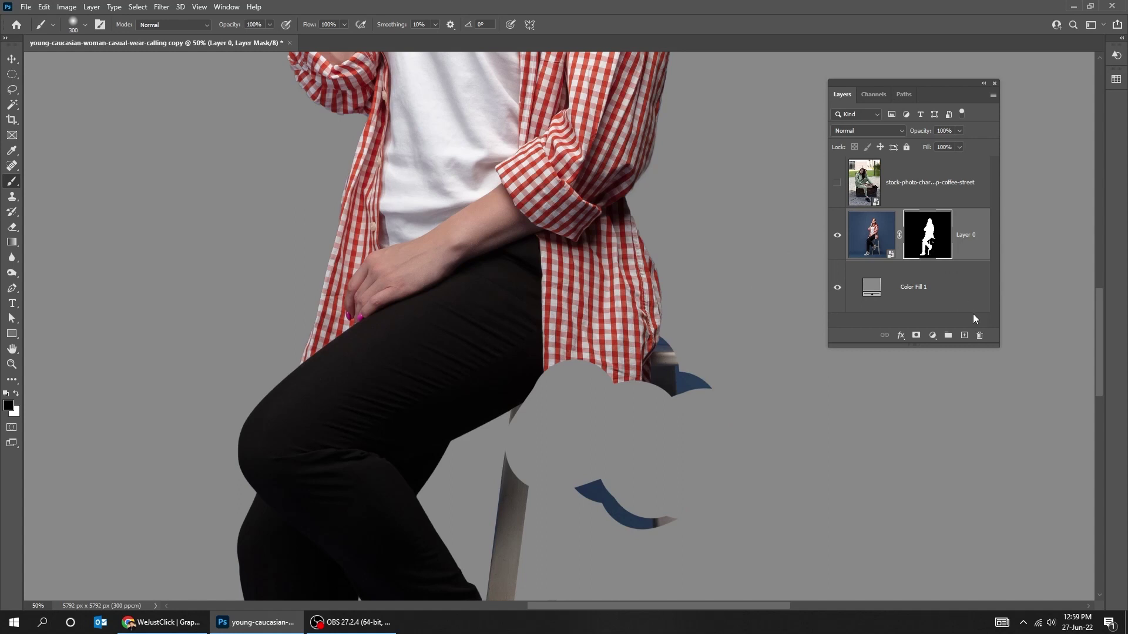
drag(926, 235, 979, 335)
Step: Copy a circular selection of the head, paste it in place as Layer 1, and hide Layer 0
scroll(829, 342, down, 5)
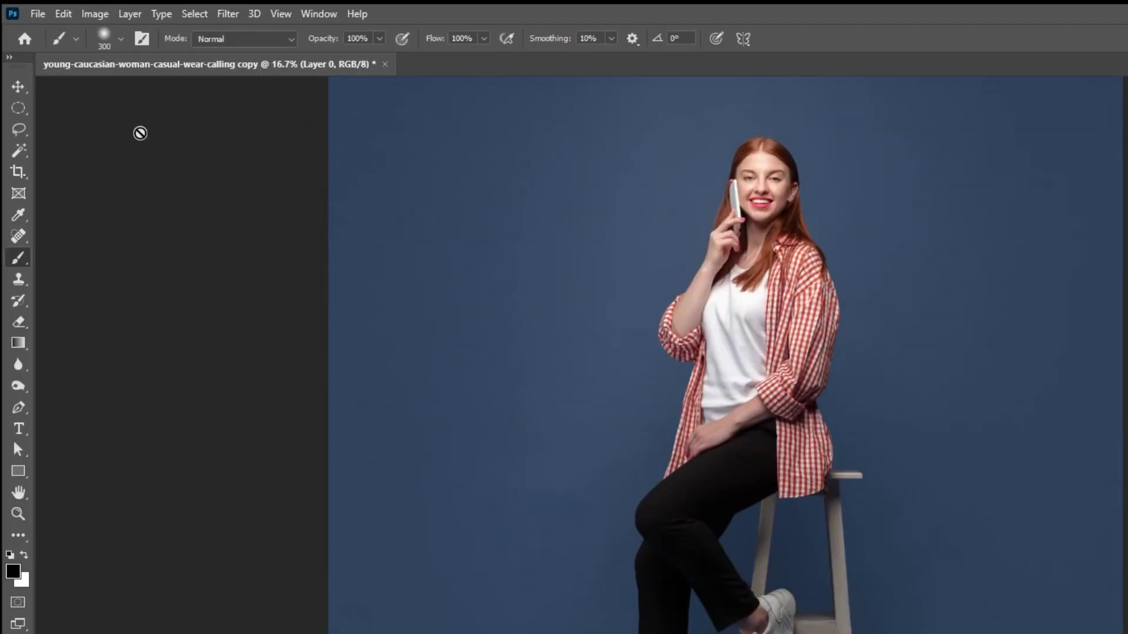
click(20, 109)
drag(688, 142, 893, 391)
drag(596, 203, 577, 187)
key(ctrl+c)
drag(715, 171, 693, 201)
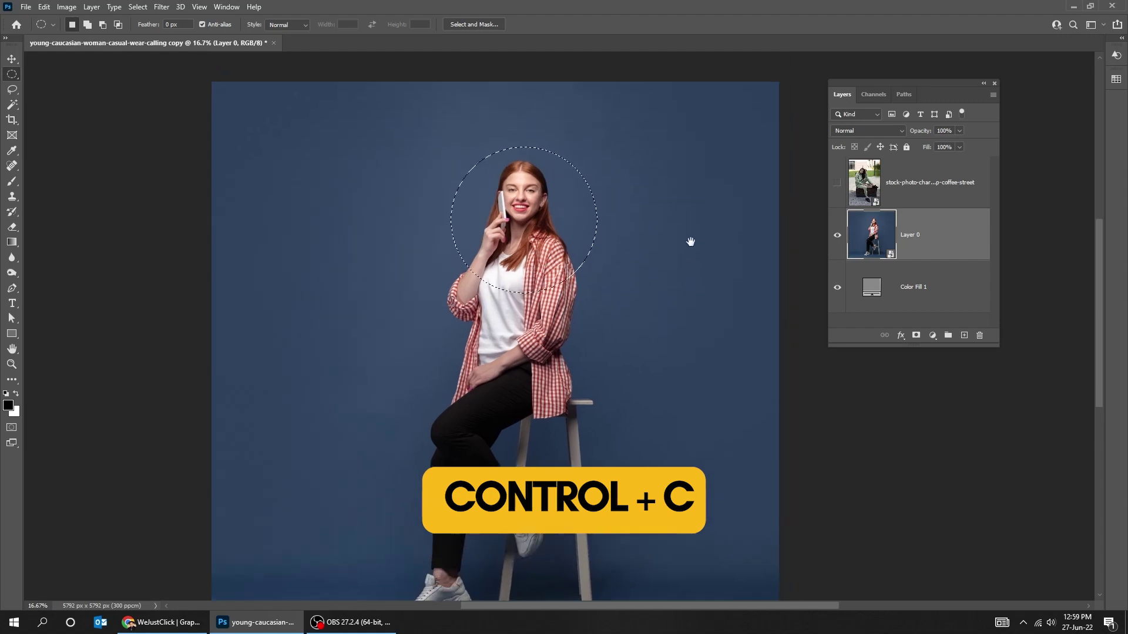
key(ctrl+shift+v)
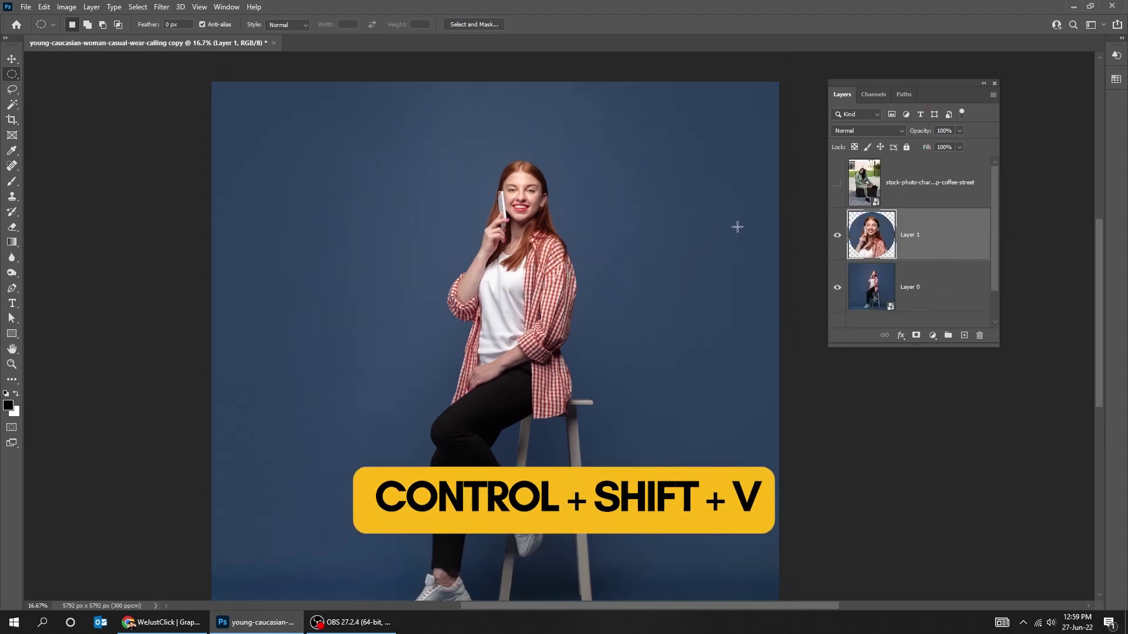
click(837, 287)
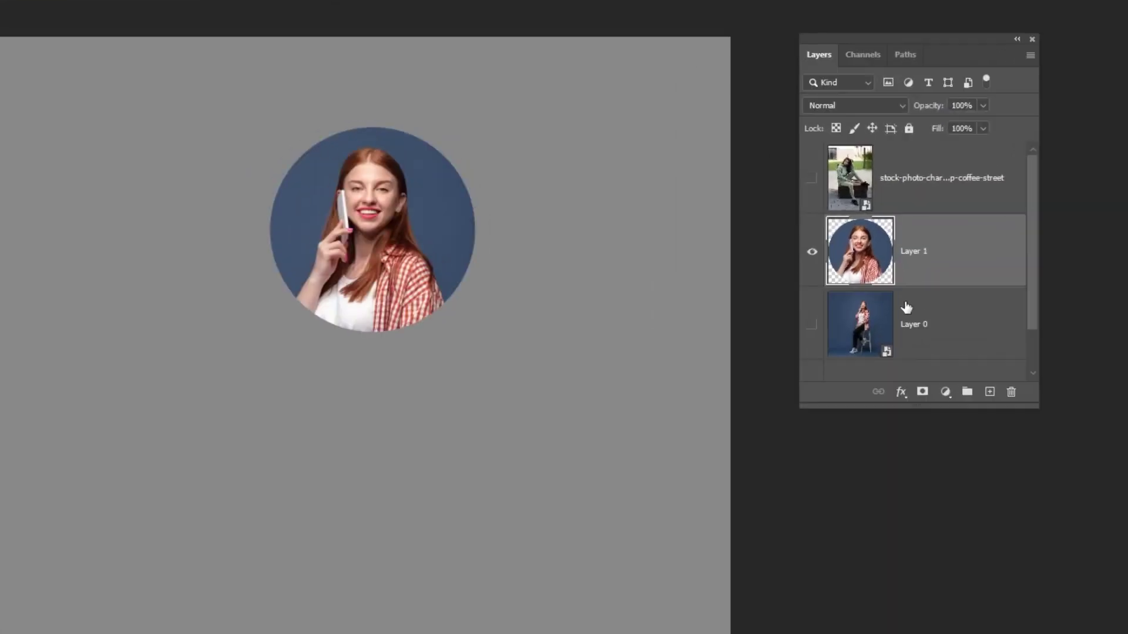
Step: Add a 64 px white Outside stroke to Layer 1's head circle
click(900, 335)
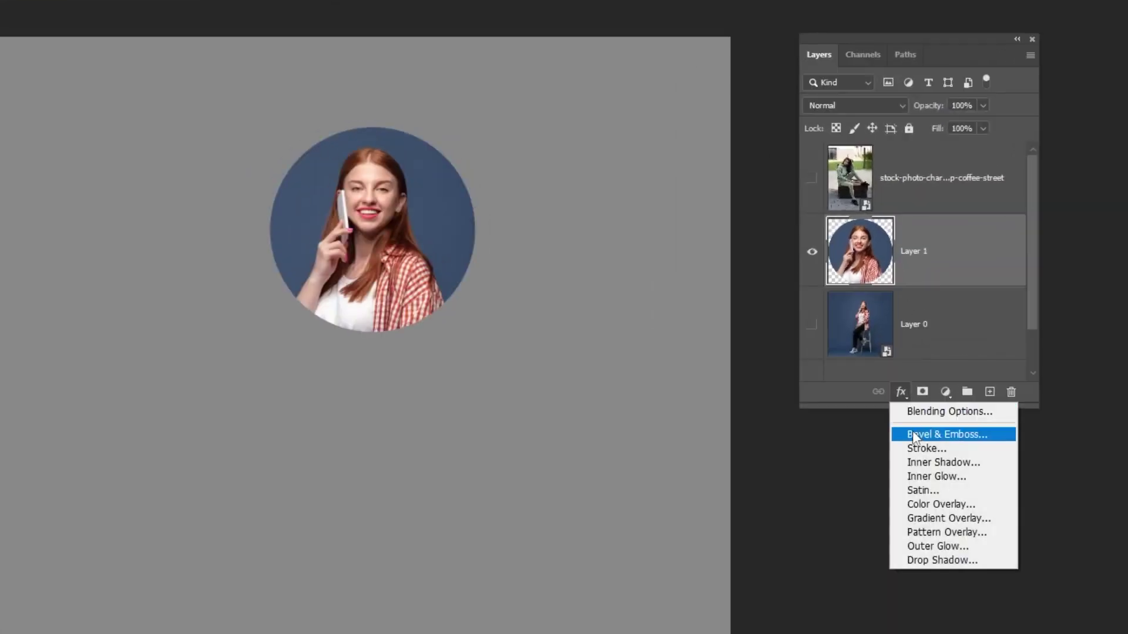
click(926, 449)
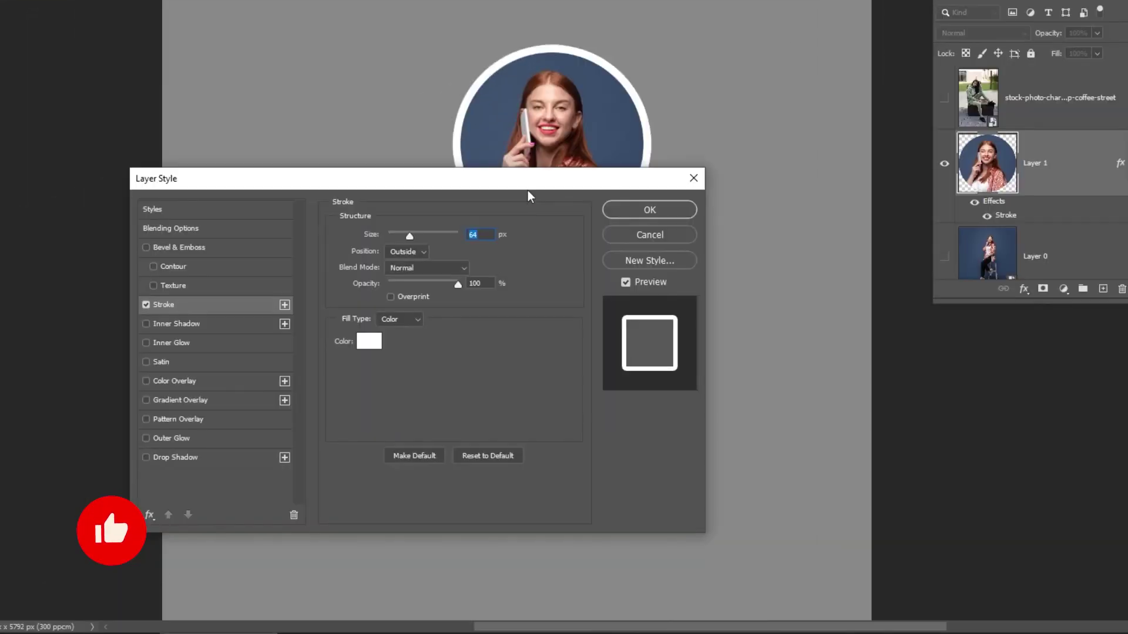
drag(527, 190, 612, 313)
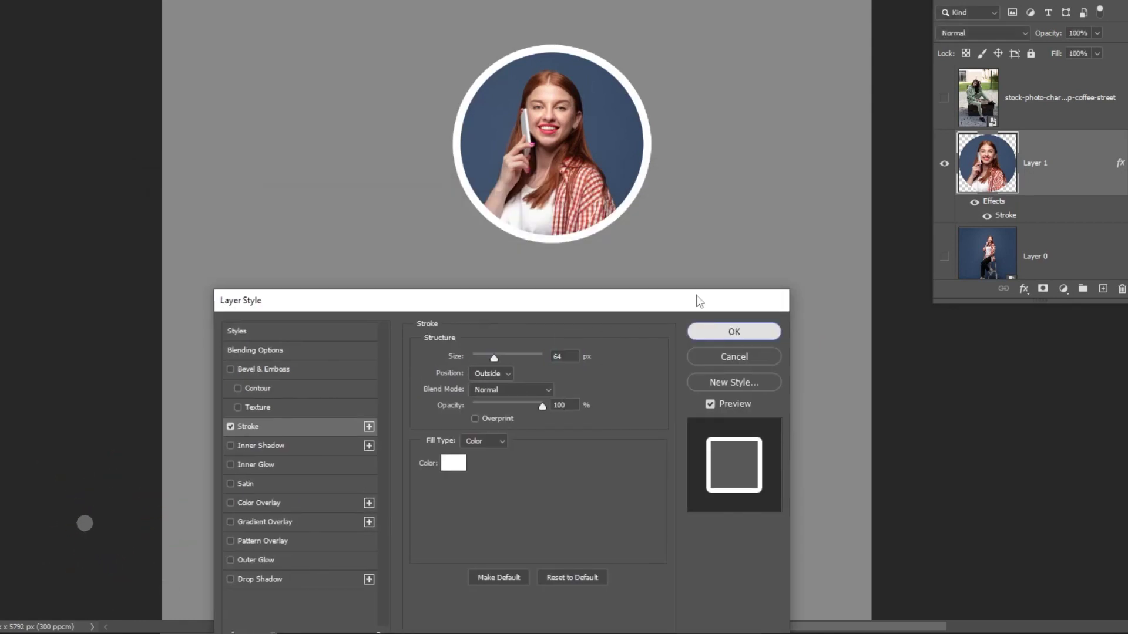
click(704, 332)
key(ctrl+plus)
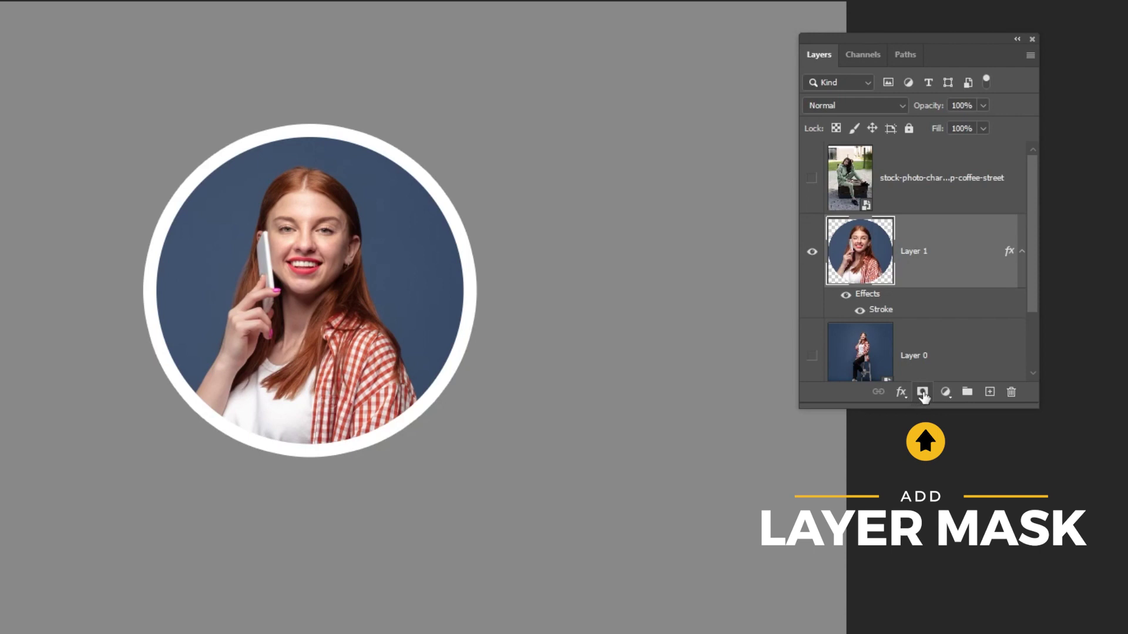
Step: Add a mask to Layer 1 and hide a horizontal band across the circle
click(922, 393)
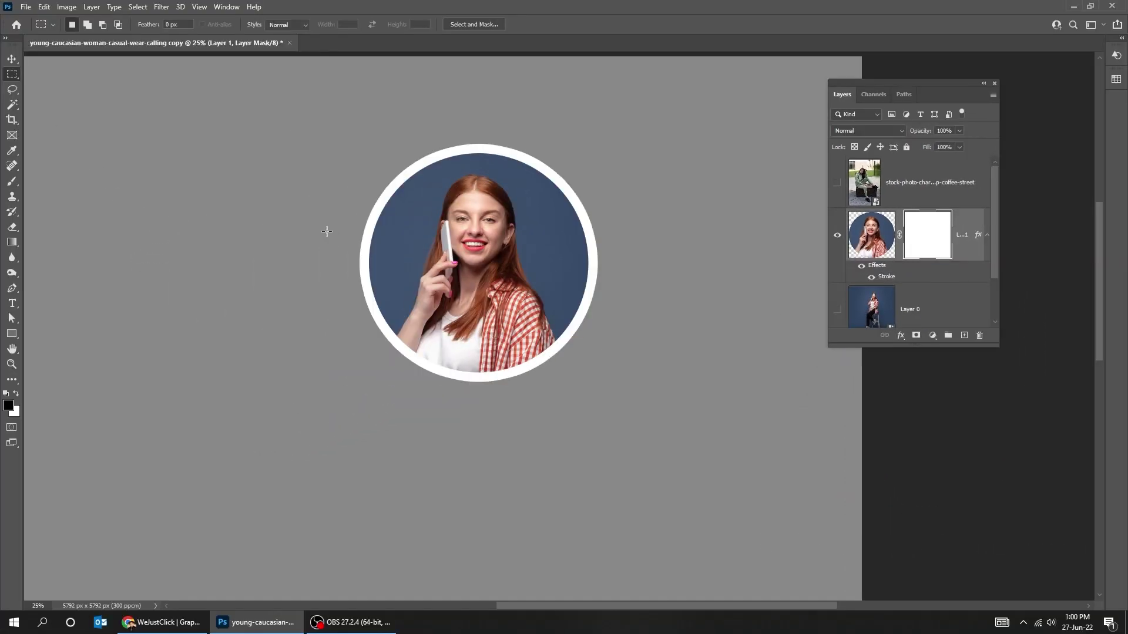
drag(326, 231, 648, 295)
key(x)
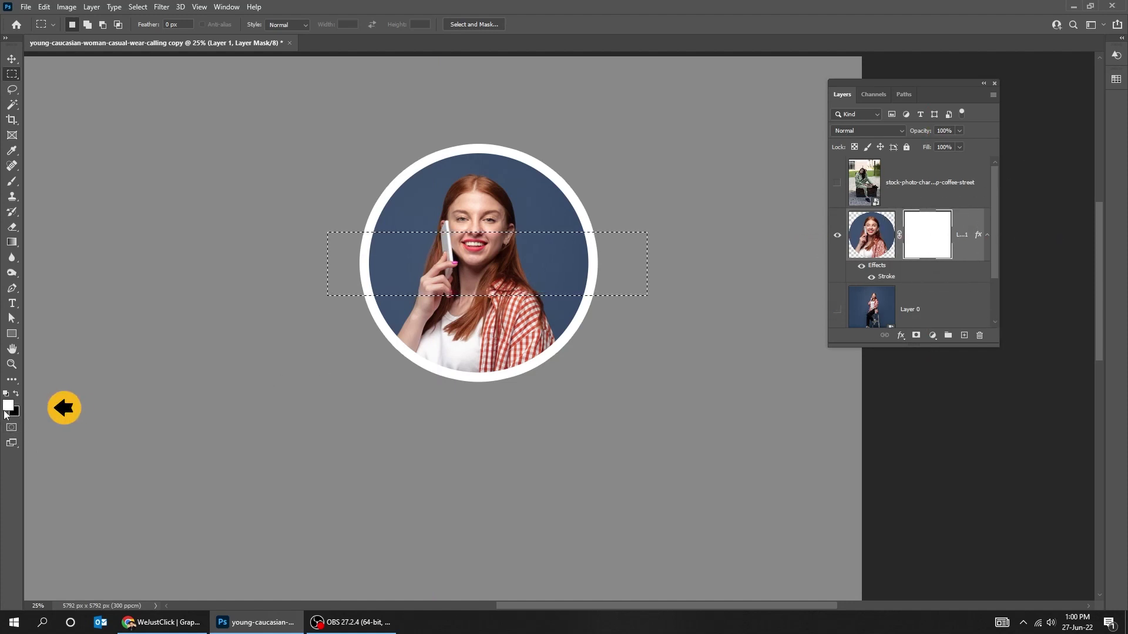
key(Delete)
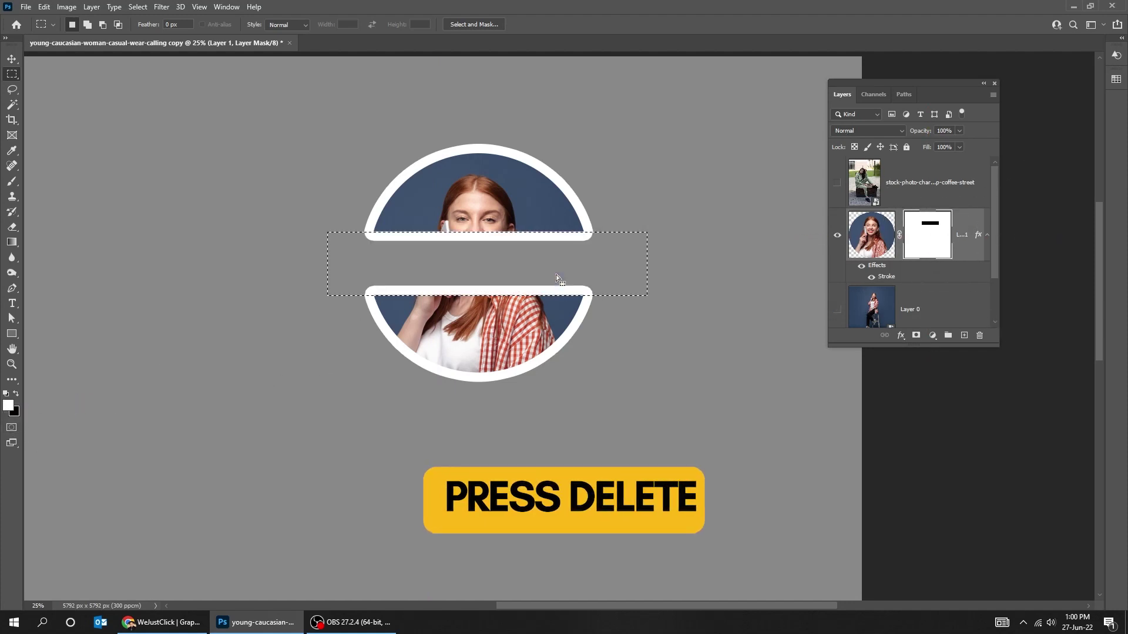
key(ctrl+d)
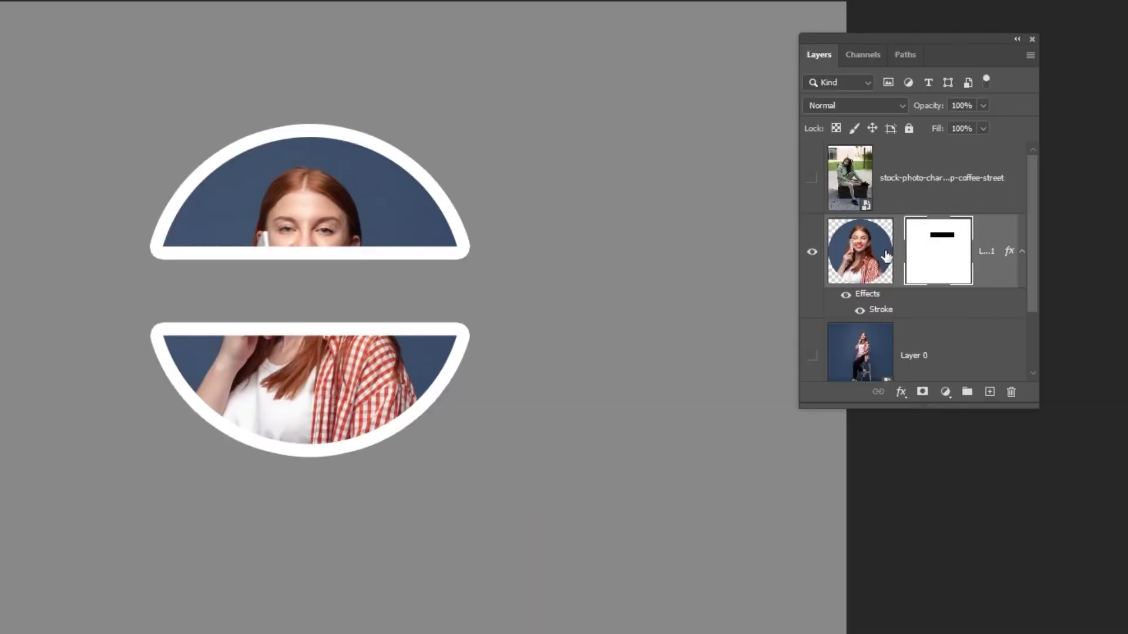
Step: Shift the photo and move the mask's gap lower across the circle
click(868, 256)
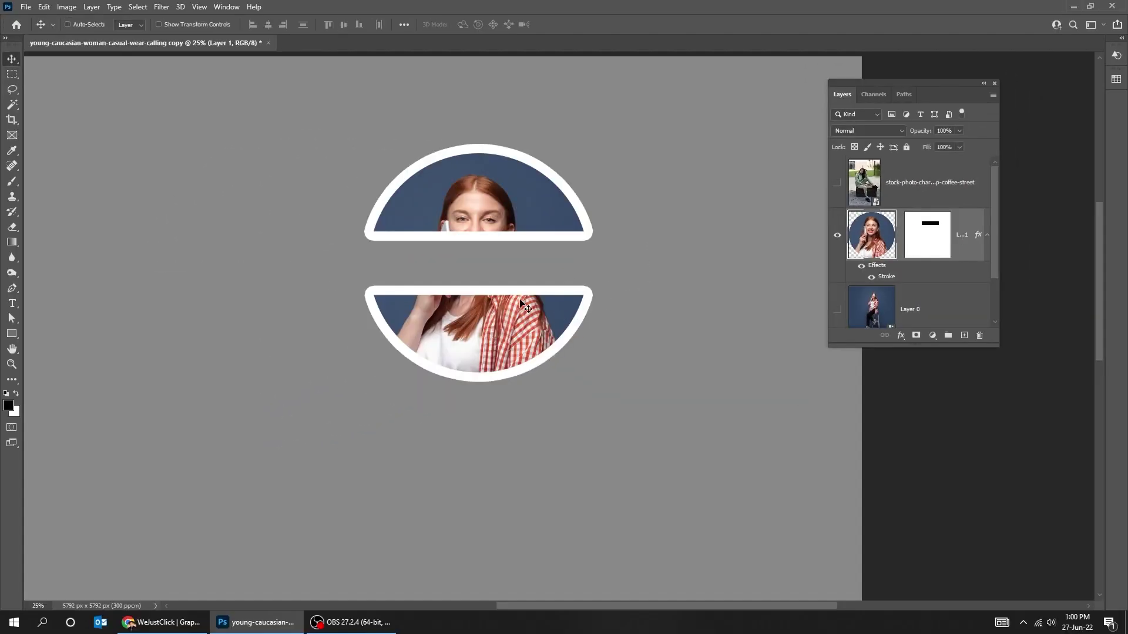
mouse_move(470, 235)
mouse_down()
mouse_move(468, 252)
mouse_move(494, 244)
mouse_move(478, 244)
mouse_up()
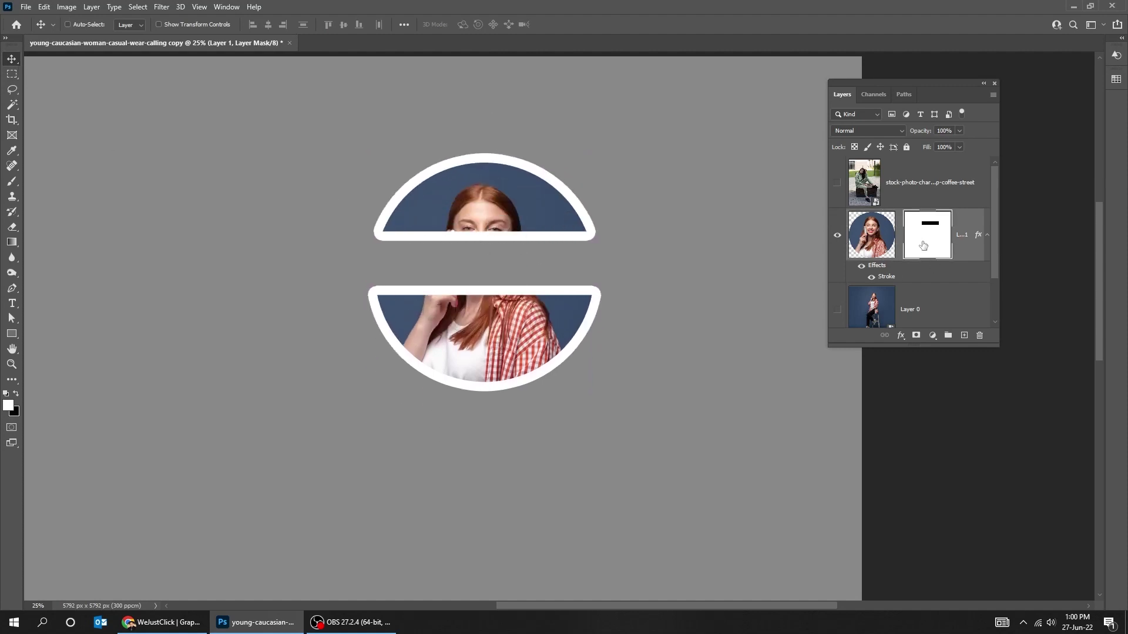
mouse_move(535, 267)
mouse_down()
mouse_move(526, 343)
mouse_move(536, 242)
mouse_move(534, 317)
mouse_move(539, 265)
mouse_up()
Step: Enable Layer Mask Hides Effects in Blending Options so the white stroke only outlines the outer circle
click(900, 335)
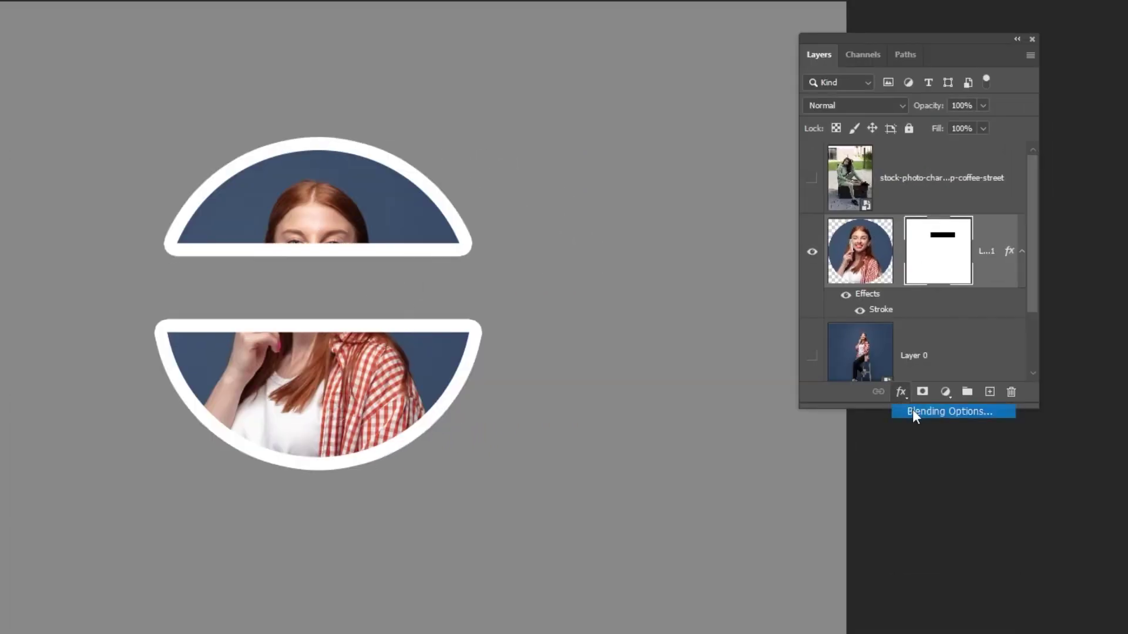
click(912, 410)
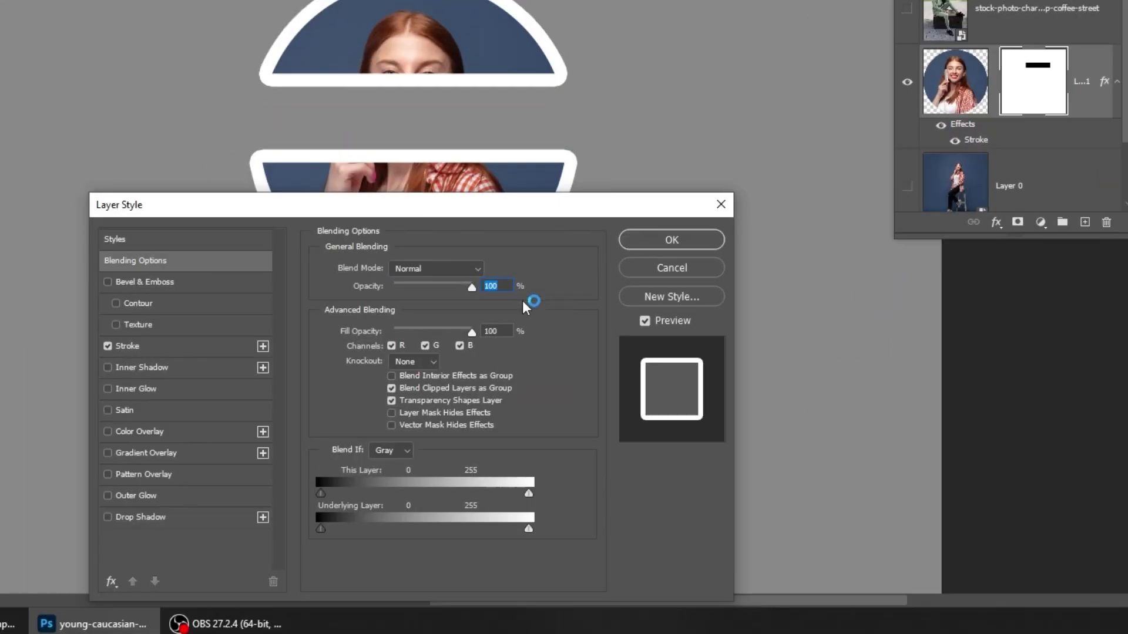
drag(481, 210, 793, 174)
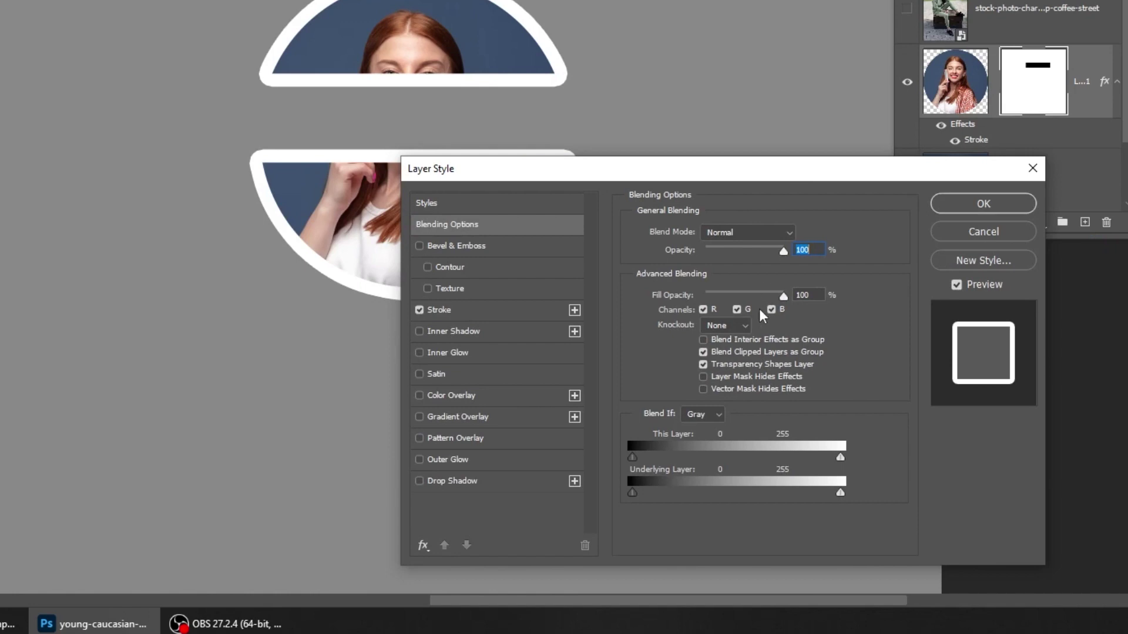
click(703, 376)
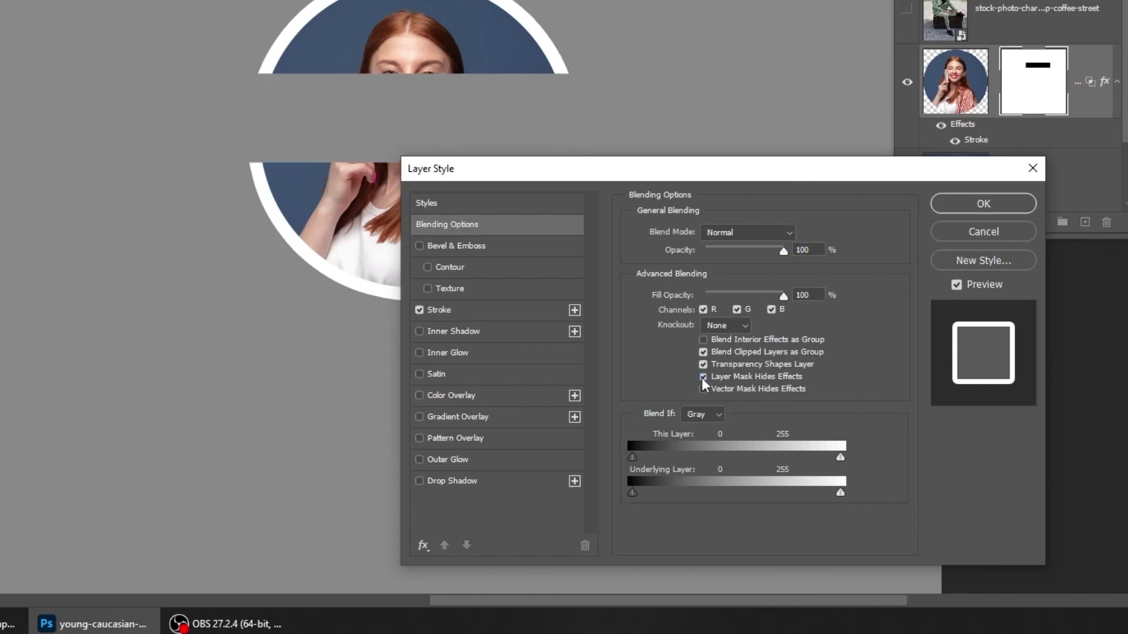
click(955, 207)
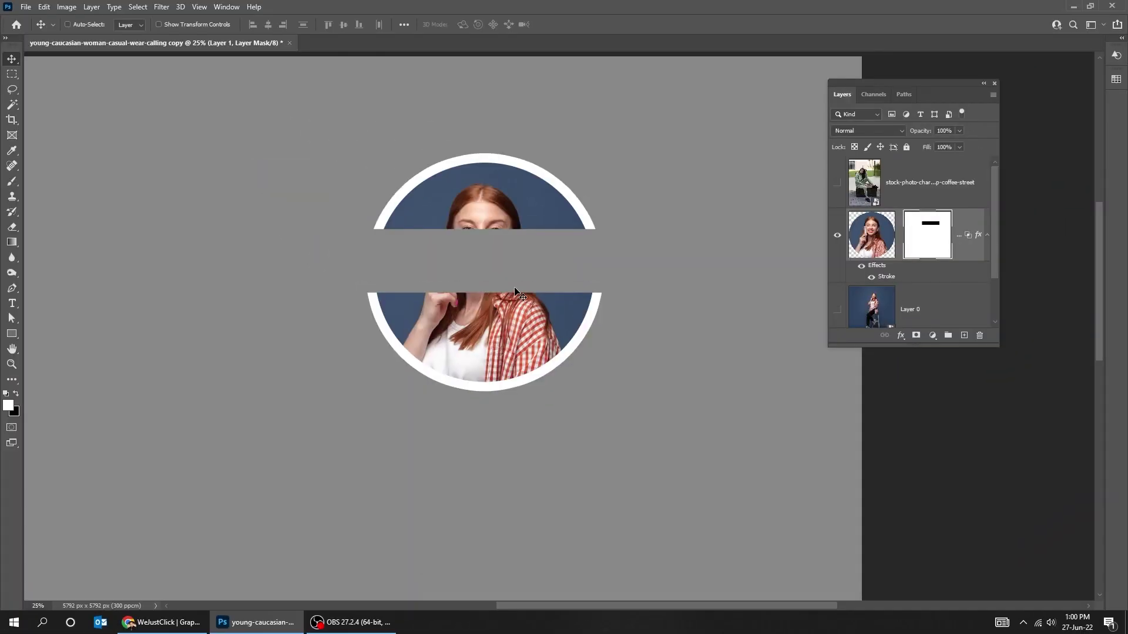
Step: Move the woman's photo up inside the circle, lower the grey band, and delete the circle layer
click(873, 234)
drag(511, 284, 513, 252)
click(928, 242)
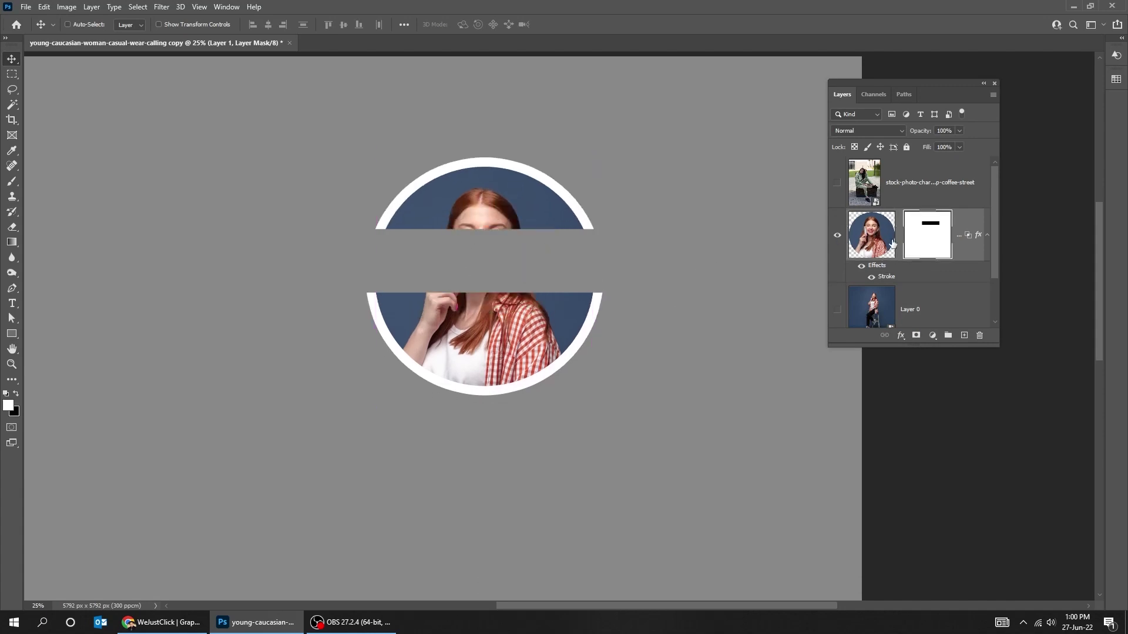
drag(534, 267, 535, 297)
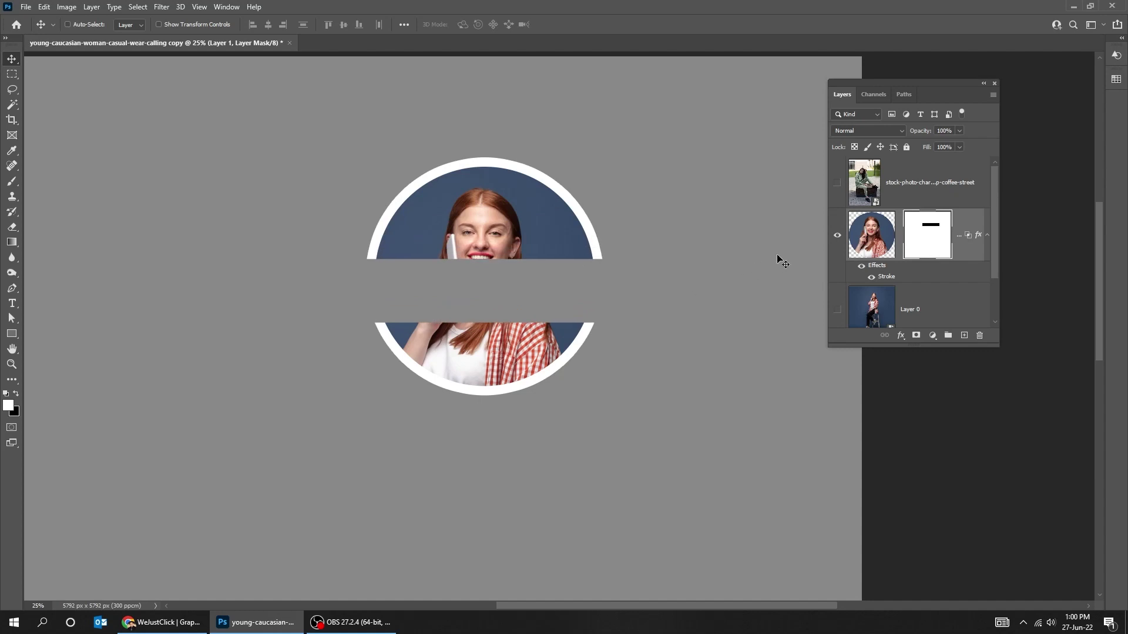
click(979, 336)
Step: Confirm deleting the circle layer, hide Layer 0, and make the street photo layer visible and active
click(978, 336)
click(837, 235)
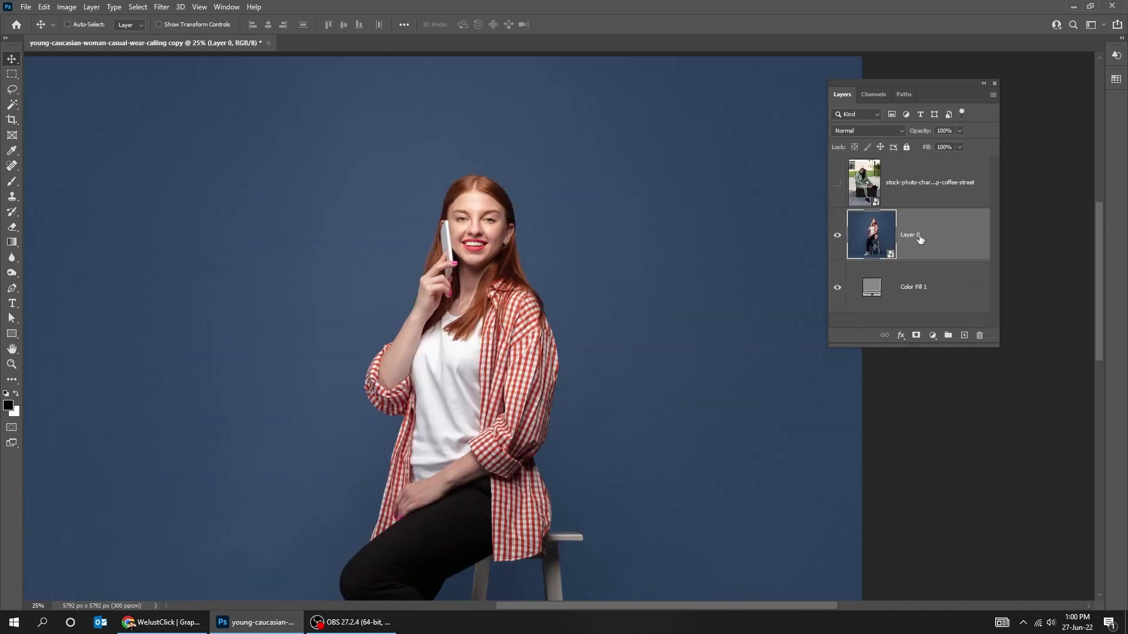
key(ctrl+minus)
key(m)
click(837, 235)
click(837, 183)
click(928, 183)
Step: Mask the street photo to a rectangle around the seated woman and bring up its density and feather settings
drag(353, 148, 651, 573)
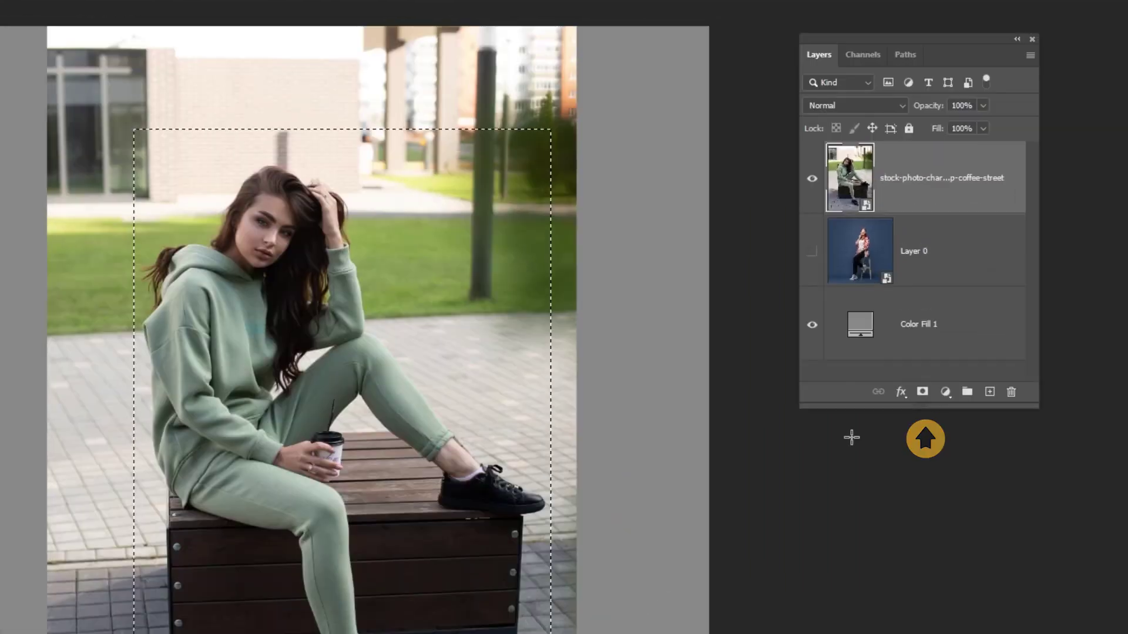
click(922, 391)
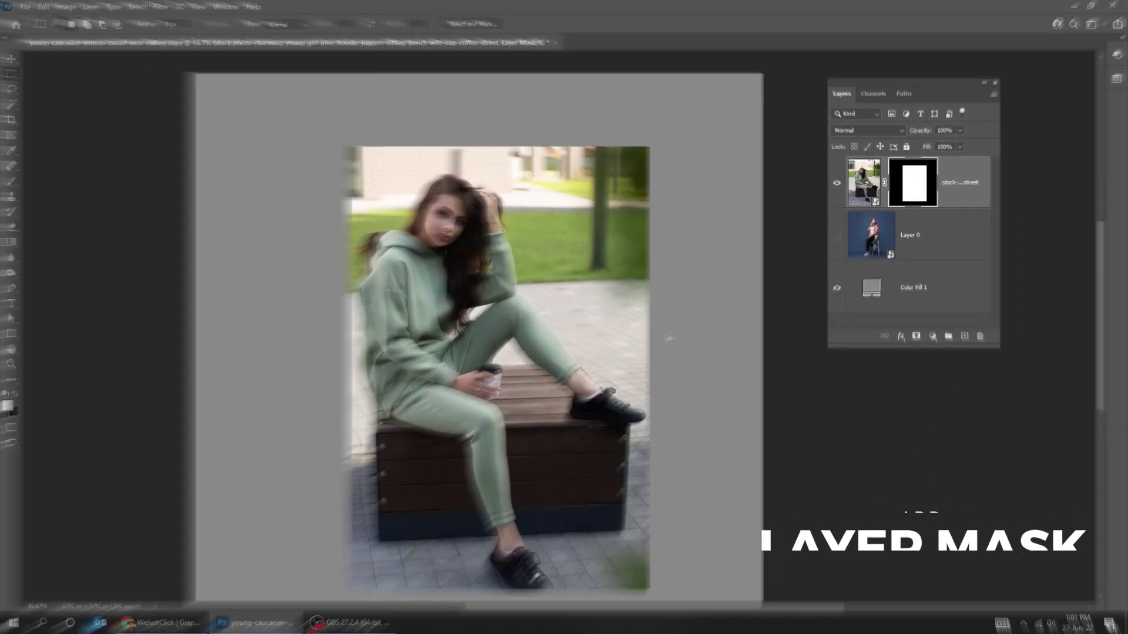
key(v)
double_click(907, 188)
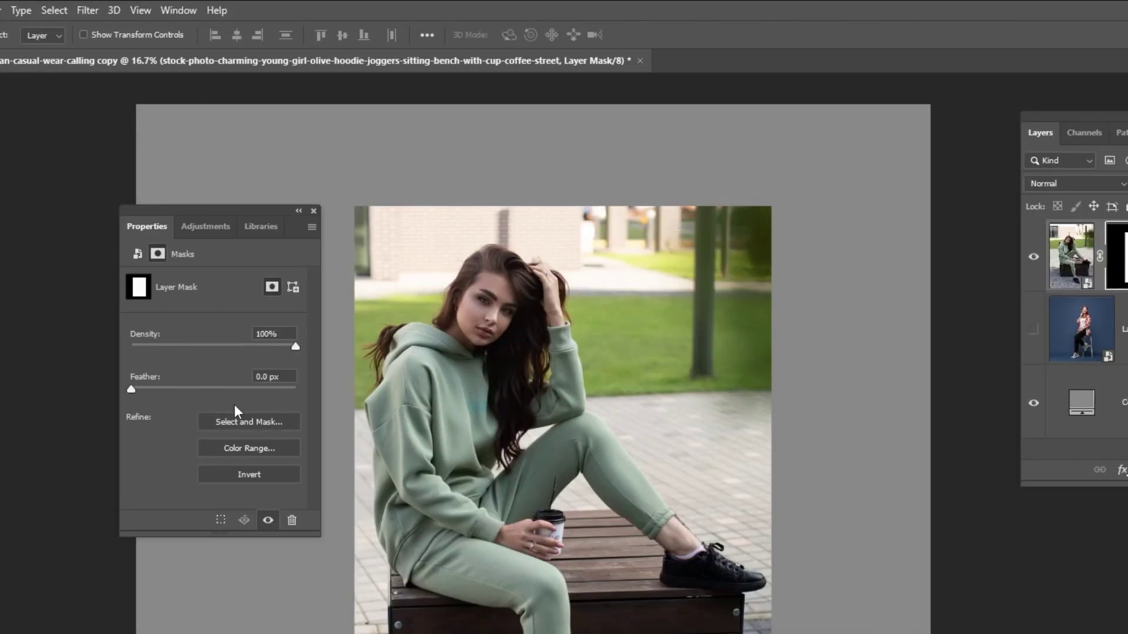
click(178, 10)
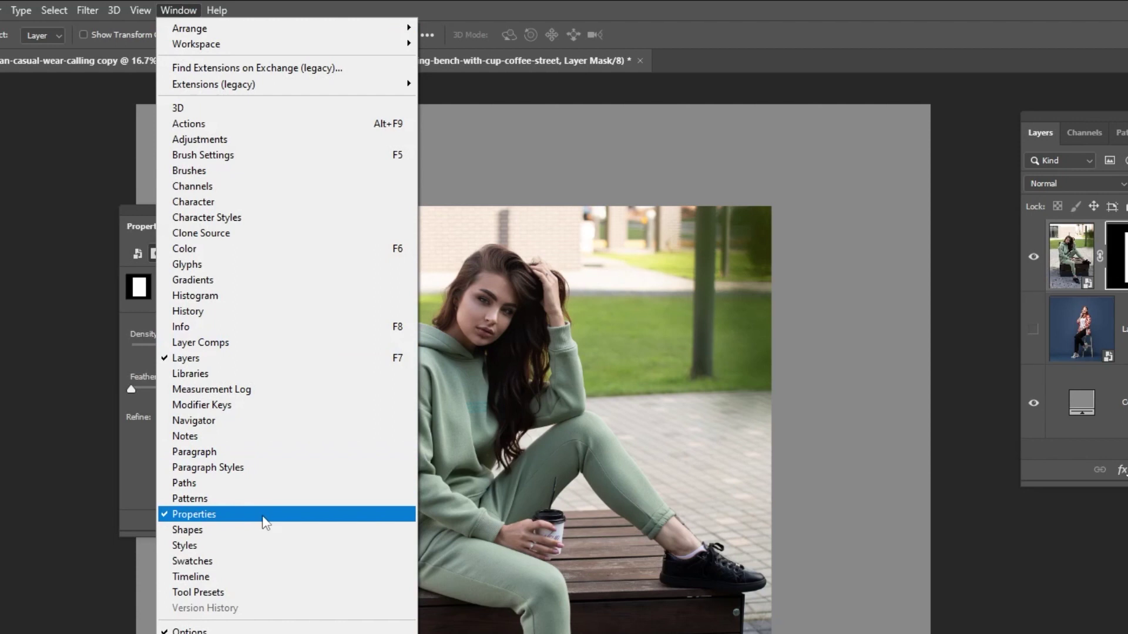
Step: Test feathering the rectangular mask, reset Feather to 0, and lower its Density
click(135, 208)
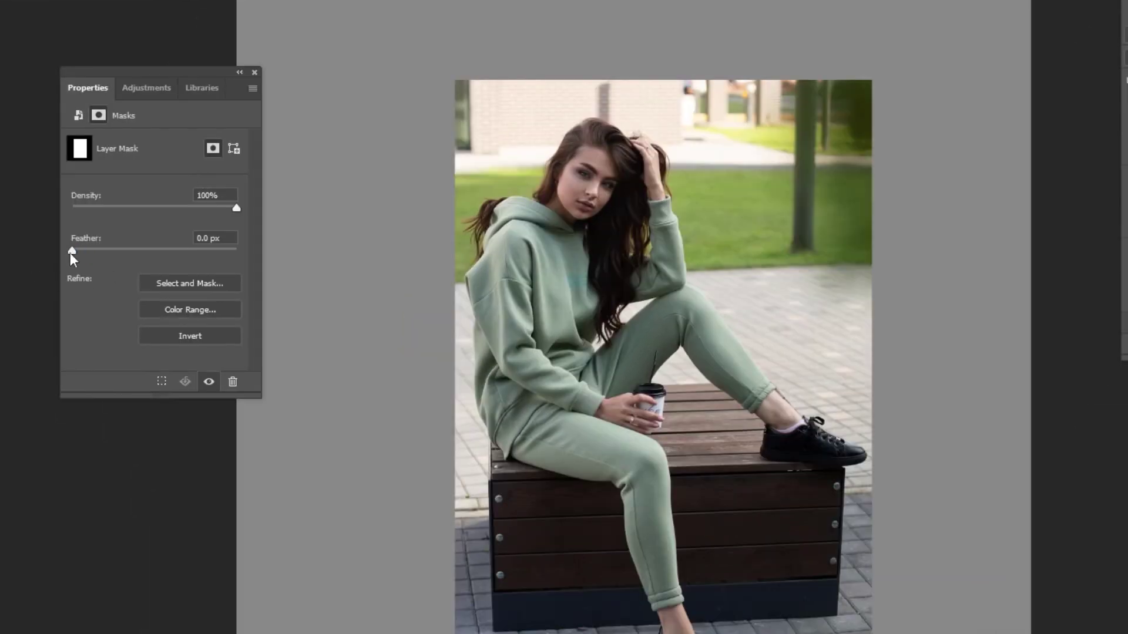
drag(71, 253, 172, 251)
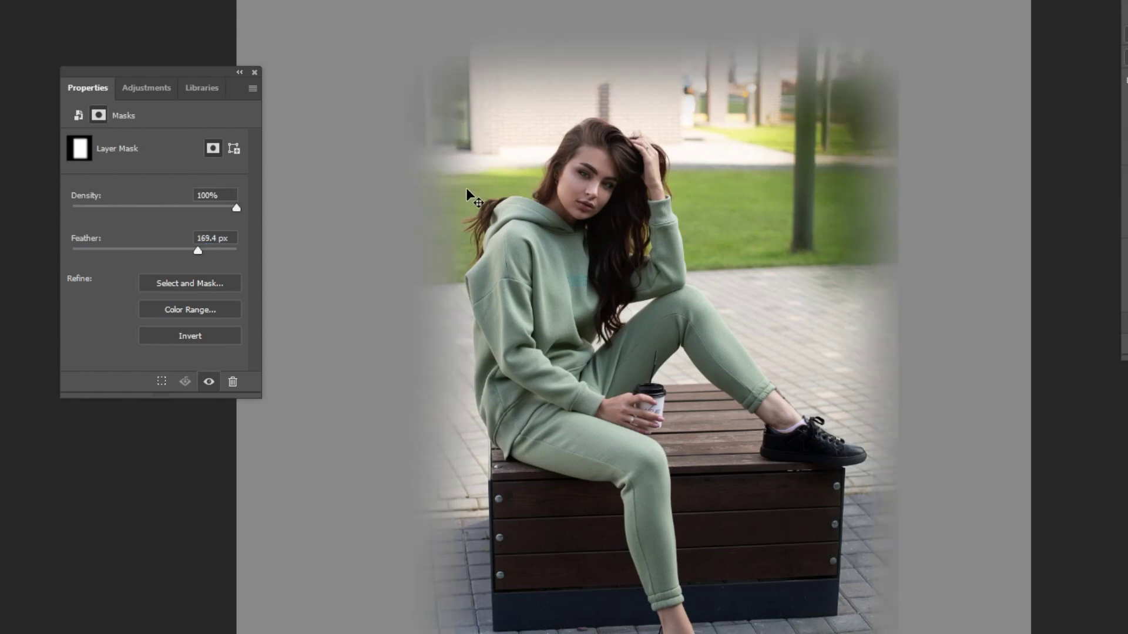
drag(197, 251, 33, 253)
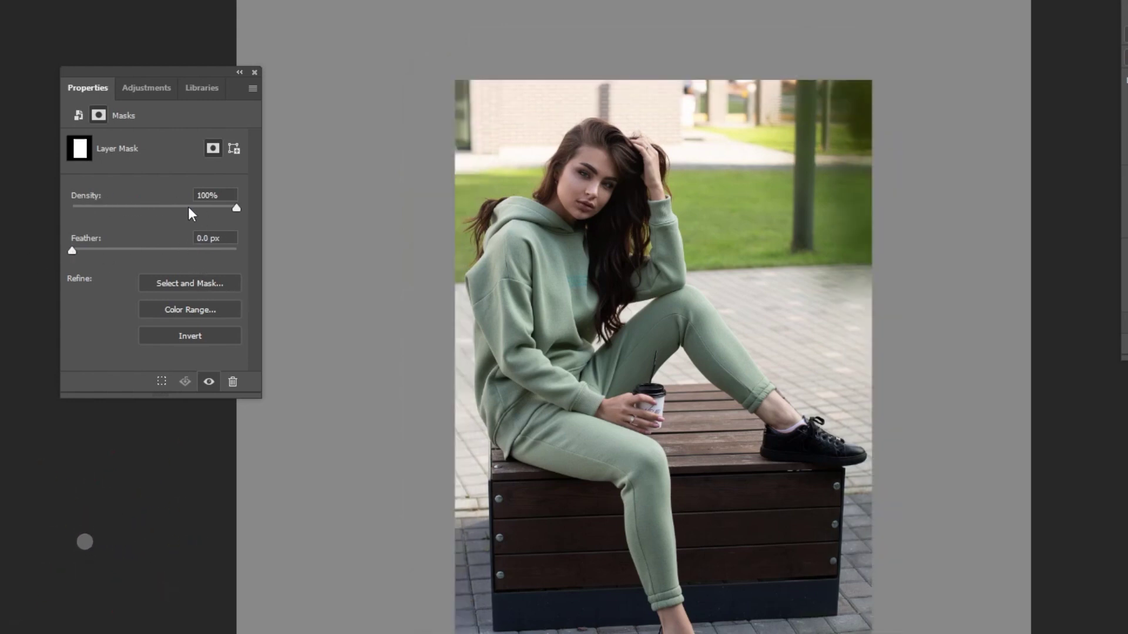
drag(211, 211, 266, 218)
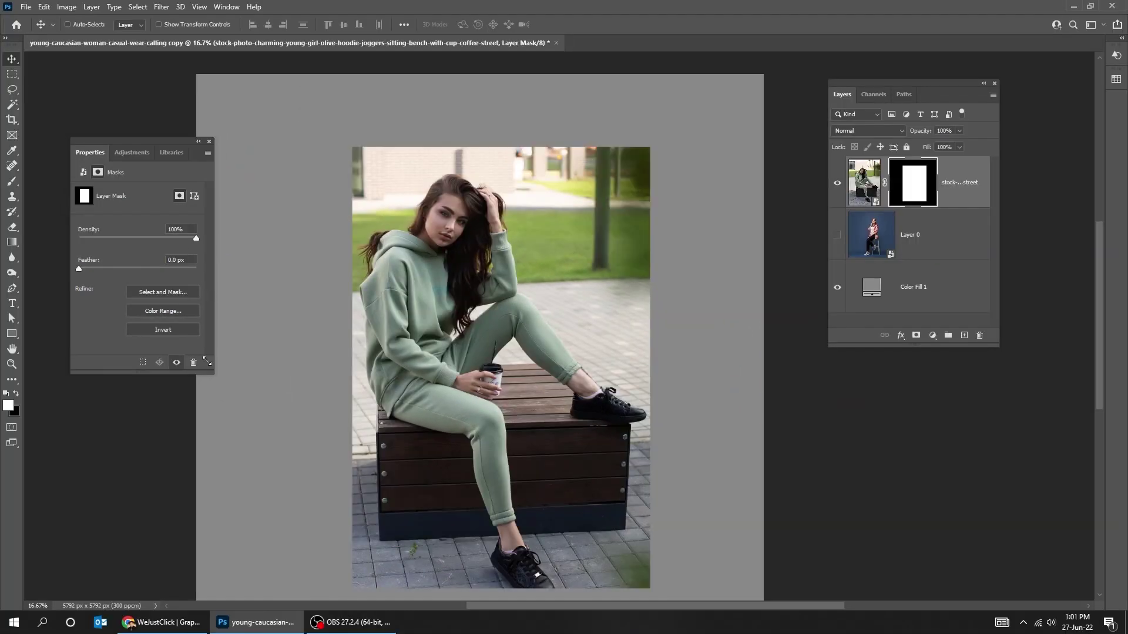
Step: Invert the mask and invert it back, then close the mask Properties
click(185, 328)
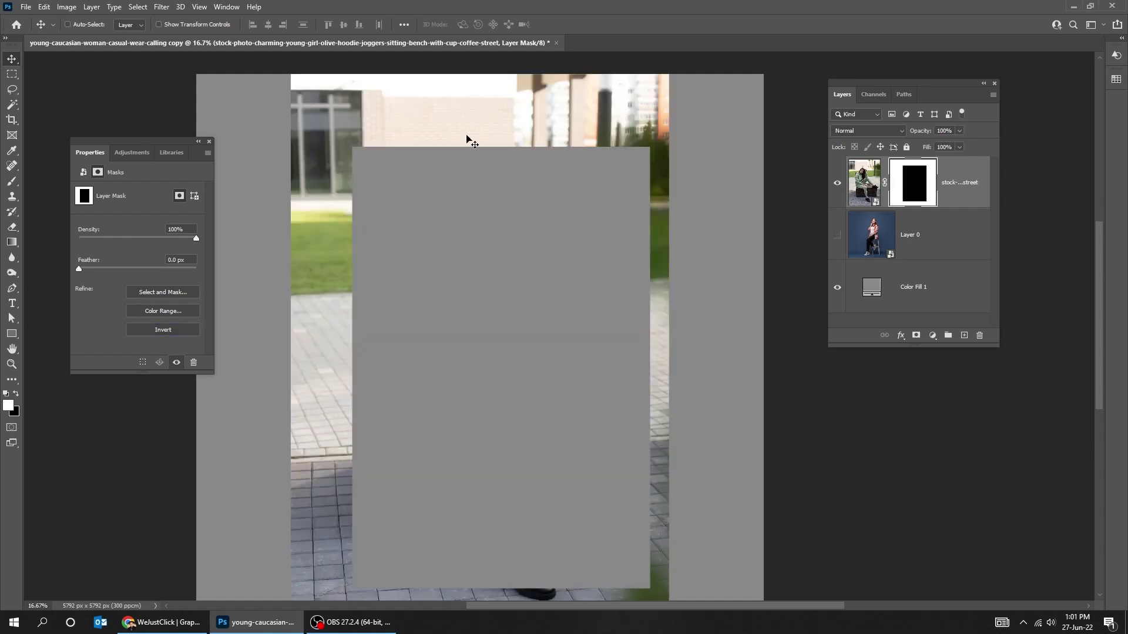
click(187, 330)
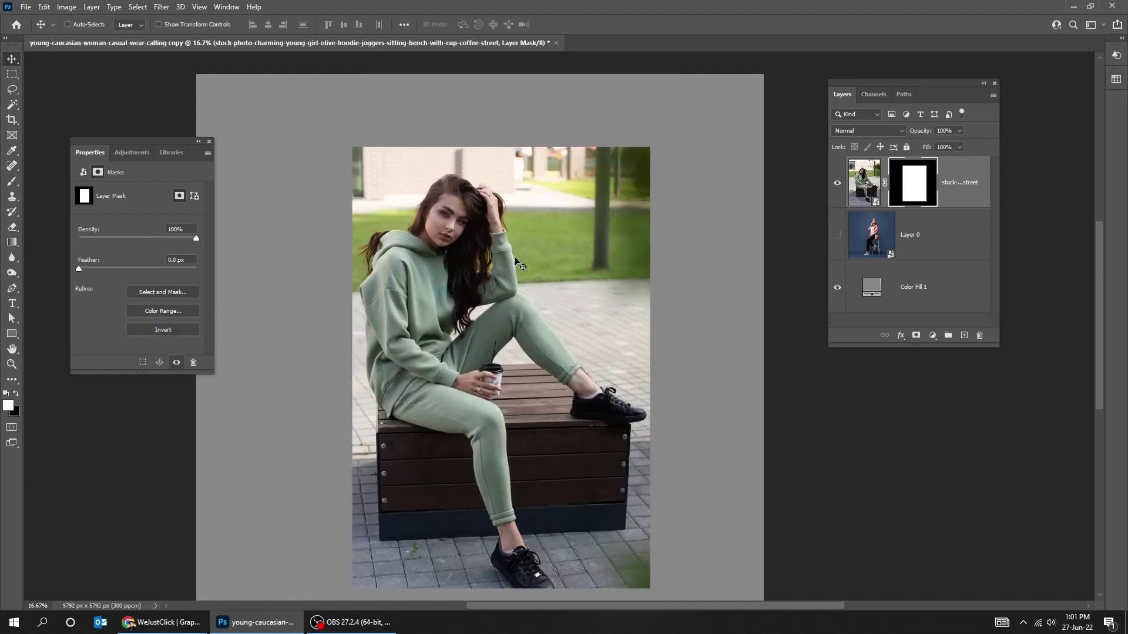
scroll(447, 292, left, 3)
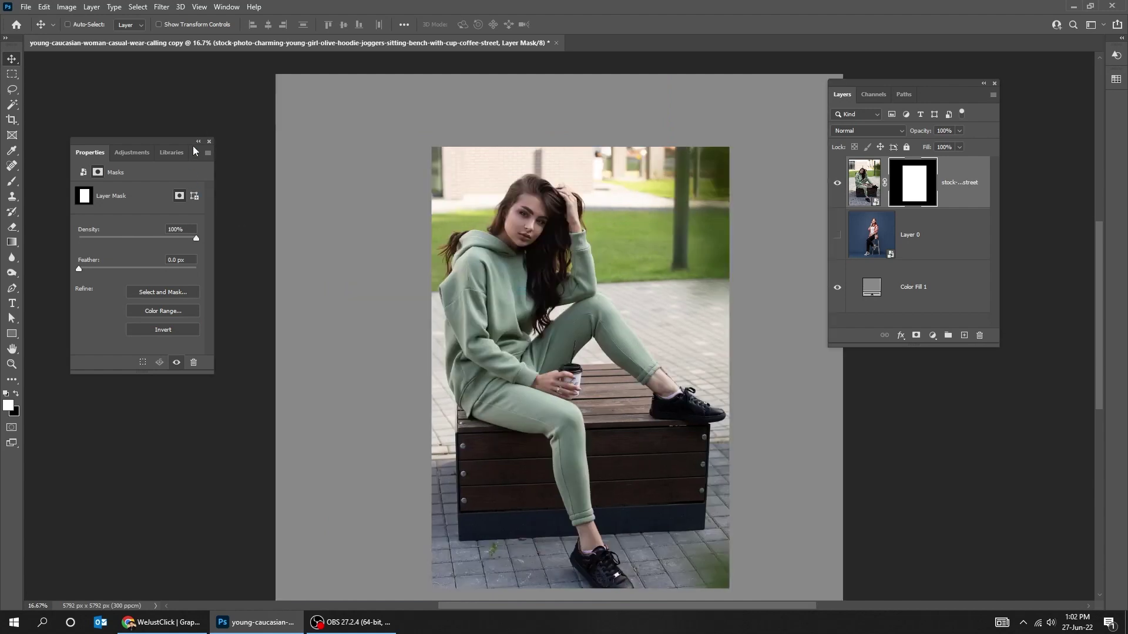
click(209, 142)
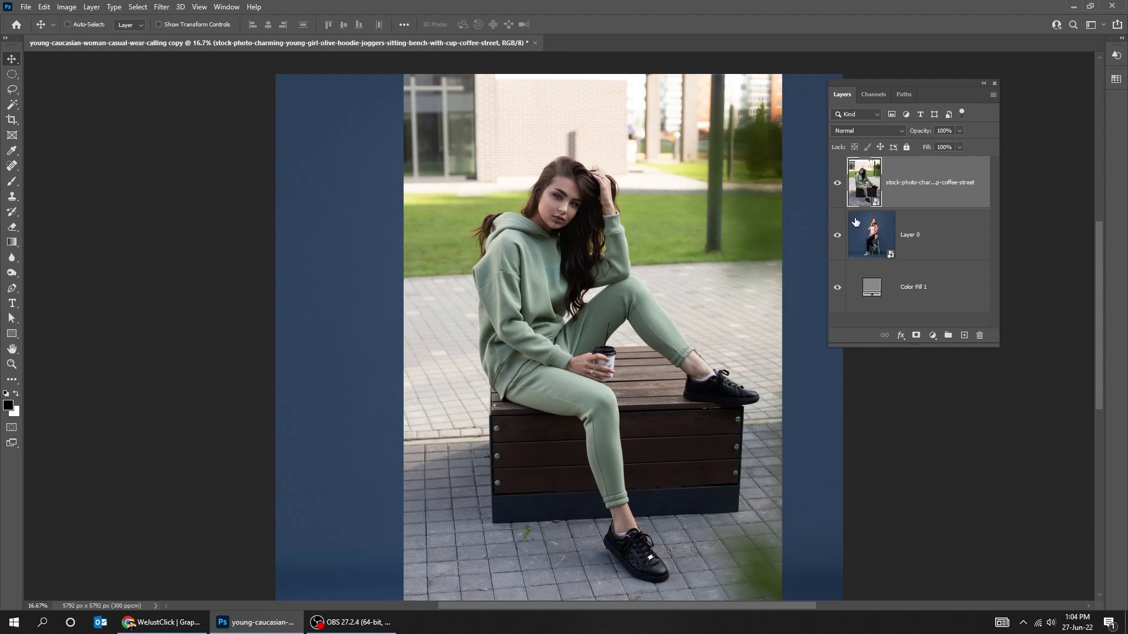
Step: Hide the street photo and give Layer 0 an elliptical mask circling the woman's head
click(838, 183)
click(907, 236)
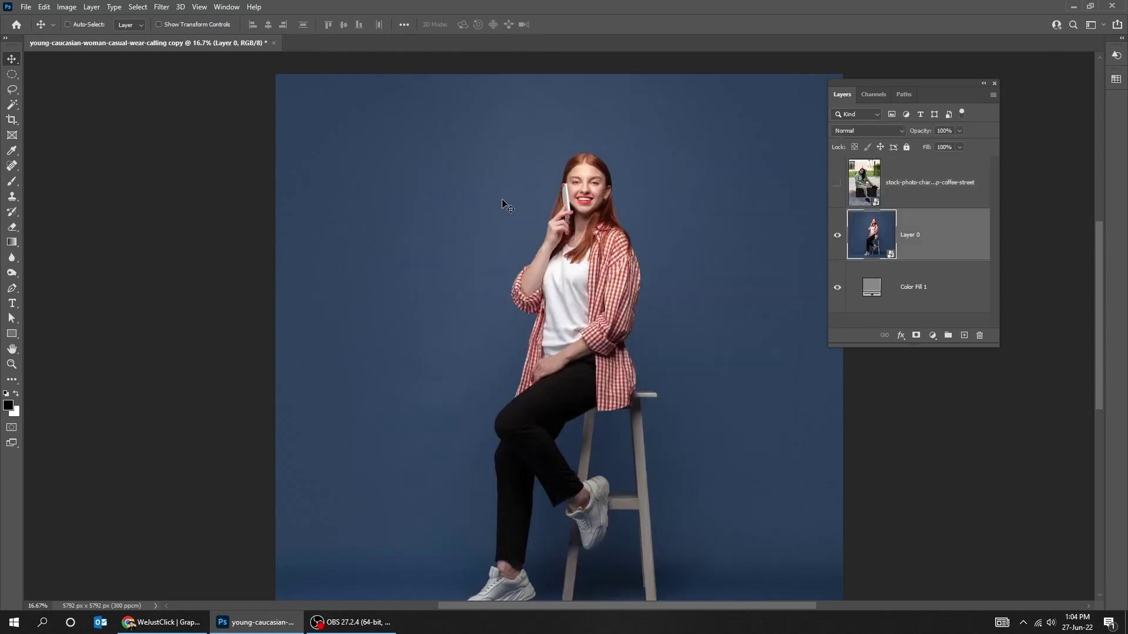
click(12, 74)
drag(497, 141, 669, 308)
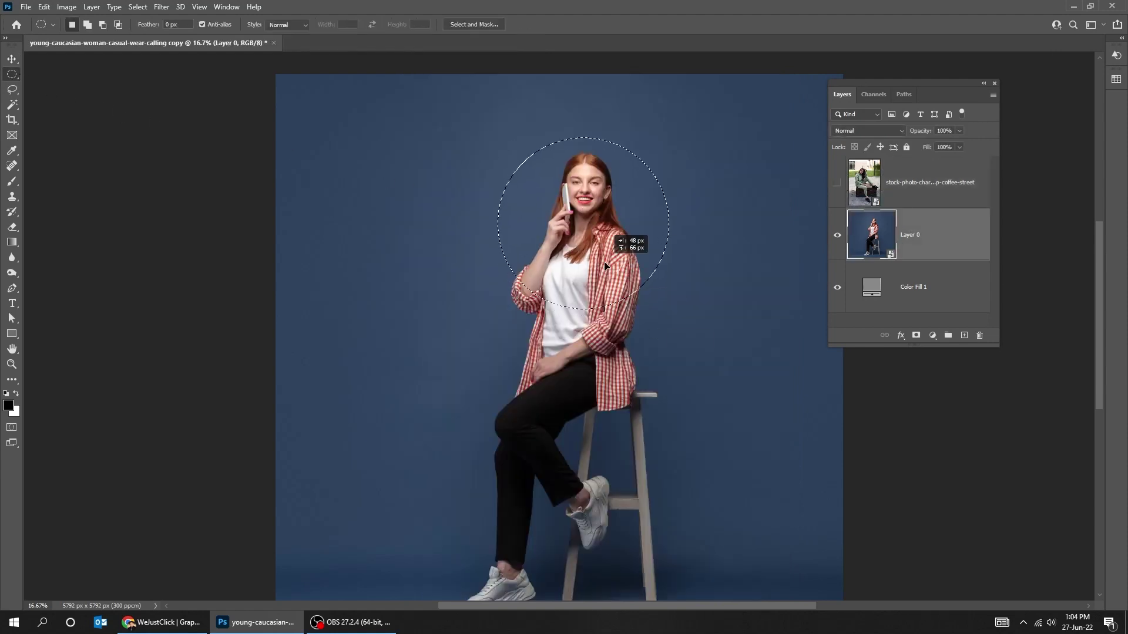
click(917, 335)
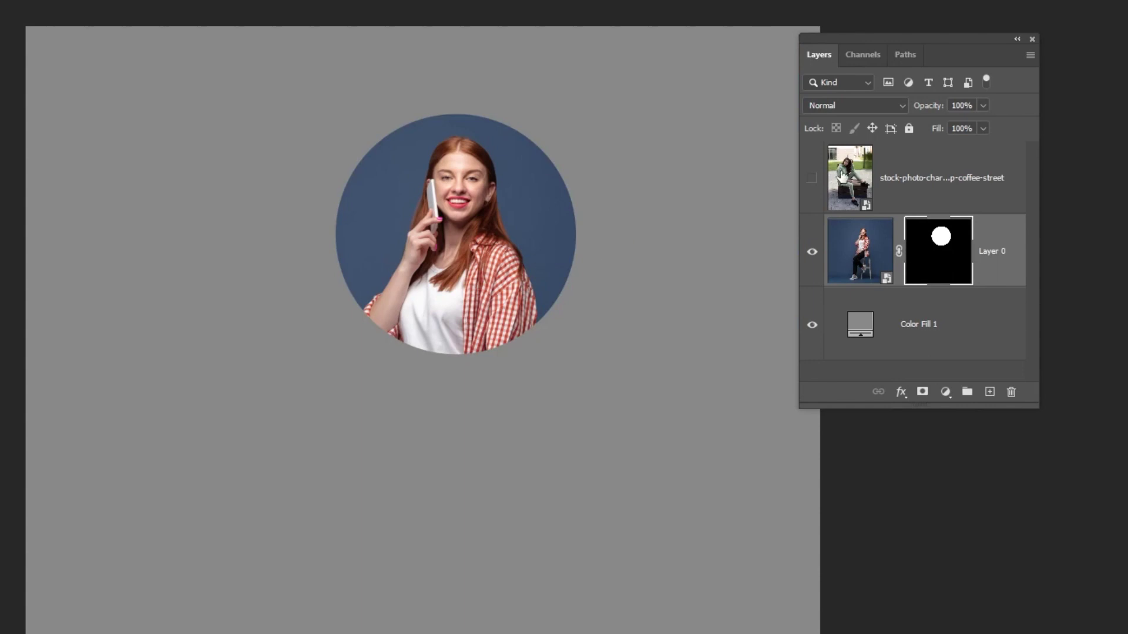
Step: Alt-copy the circular mask onto the street photo layer, then hide it and show Layer 0
click(811, 178)
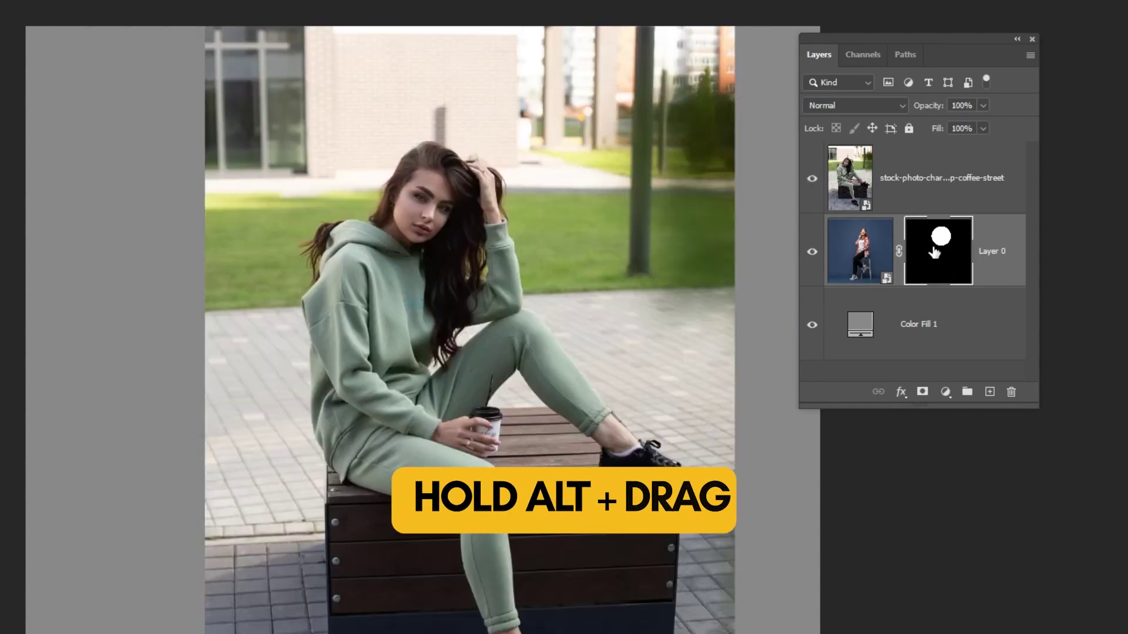
drag(933, 252, 924, 197)
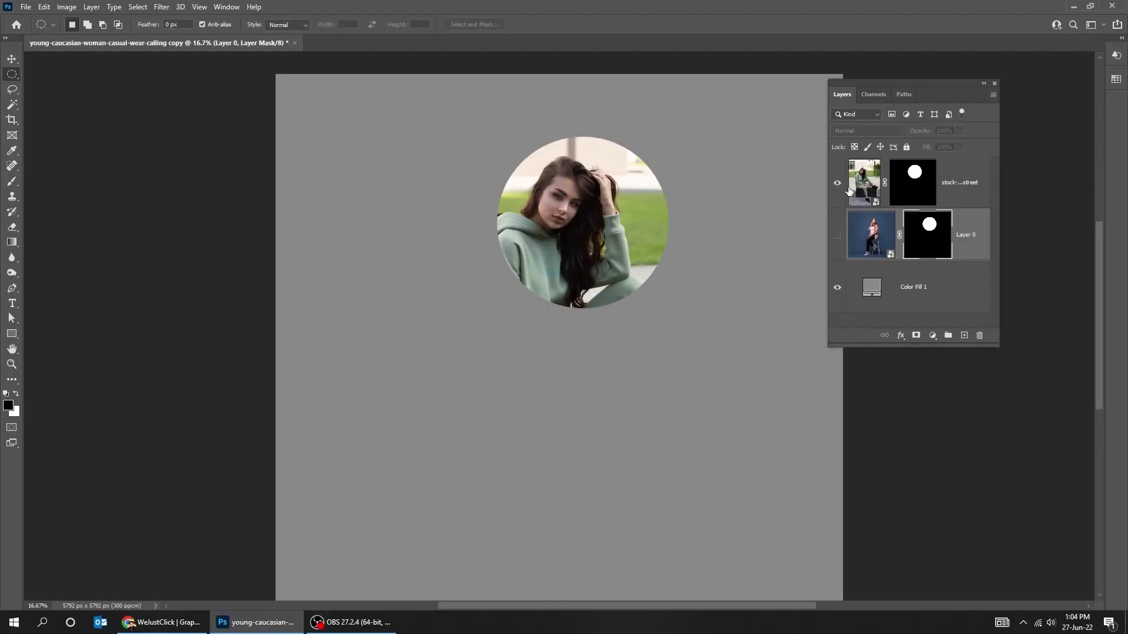
key(v)
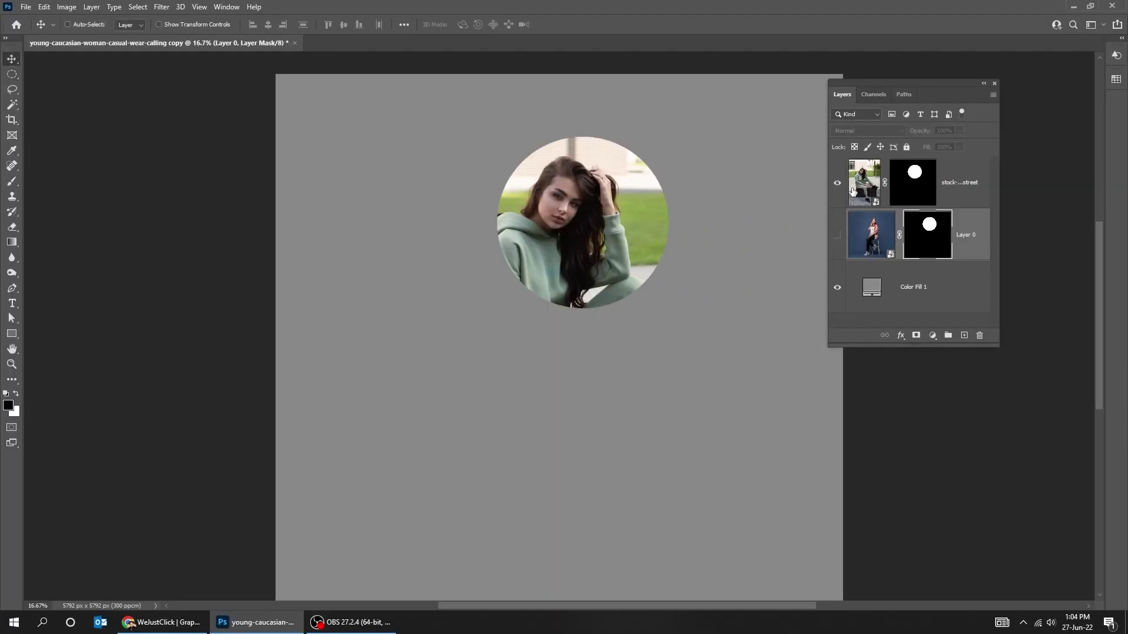
click(837, 183)
click(837, 235)
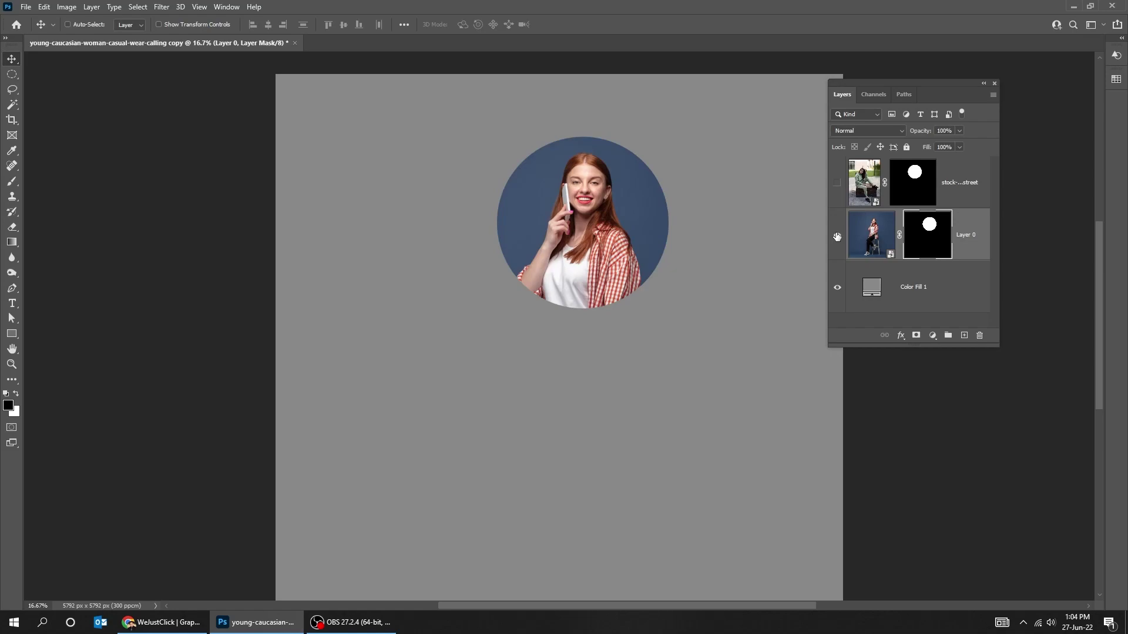